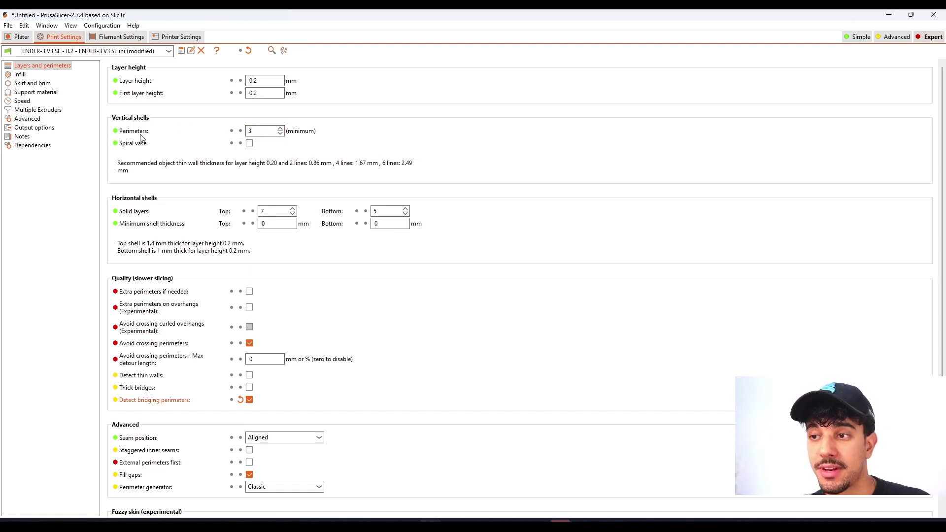
Step: Set the infill's fill density to 10% in the print settings
mouse_move(146, 137)
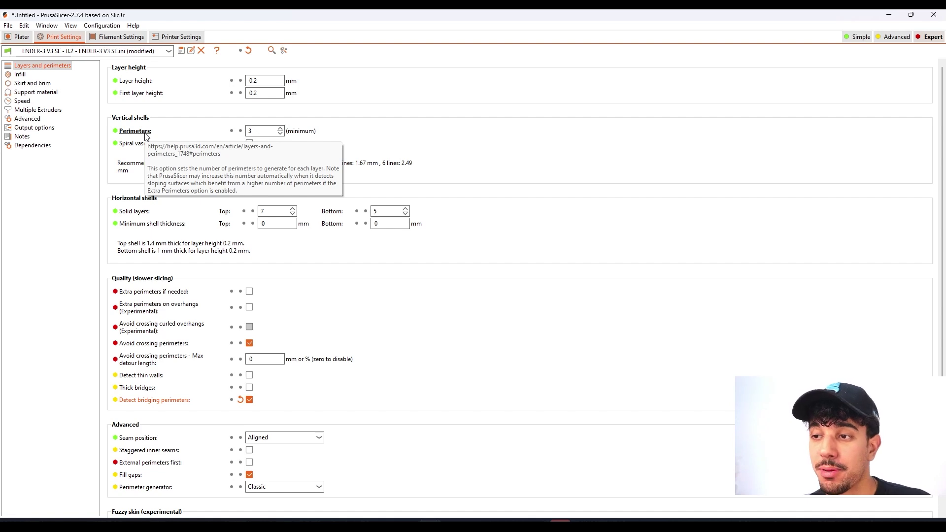
click(21, 75)
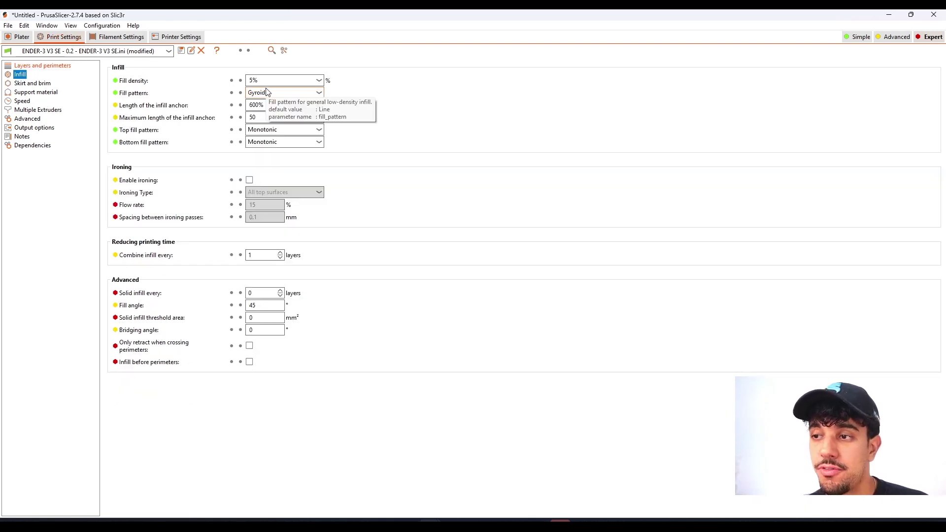
click(254, 81)
key(BackSpace)
text(10)
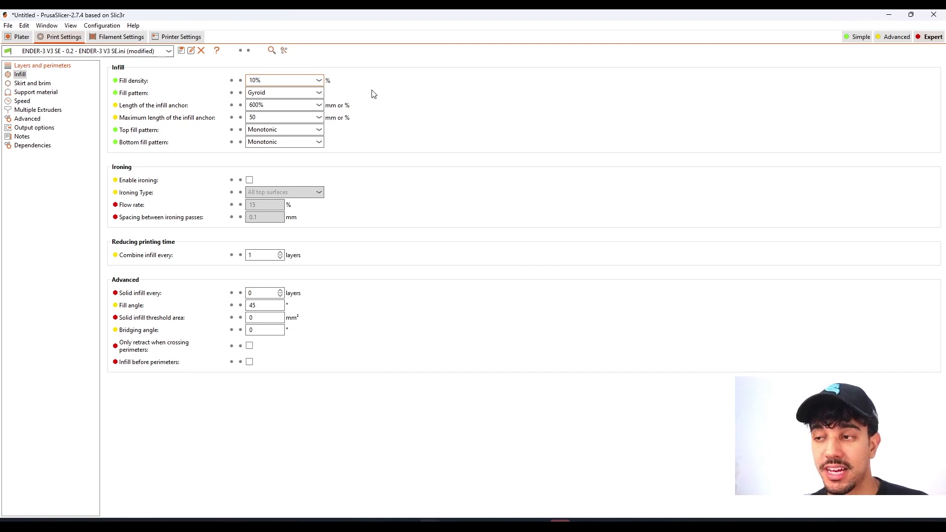
Step: Check the skirt and brim settings, then inspect the imported parts on and around the print bed from several angles
click(32, 83)
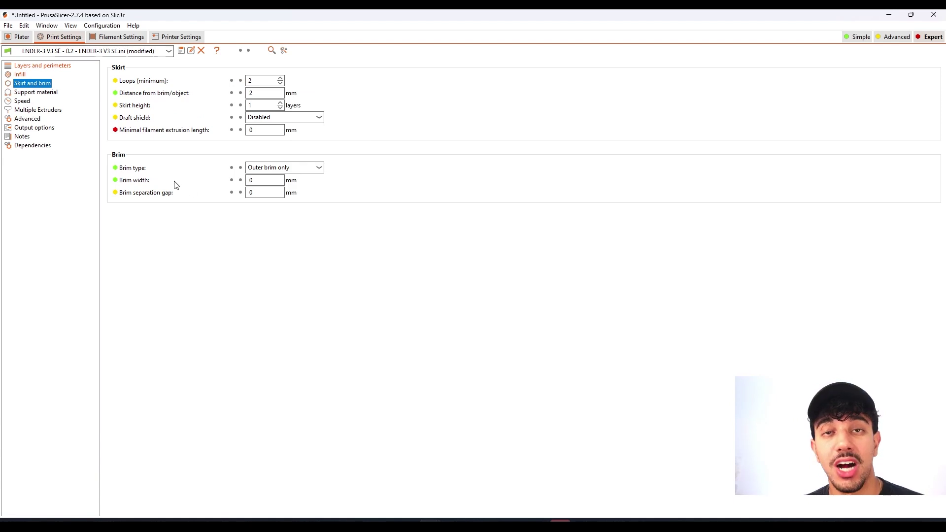
click(18, 38)
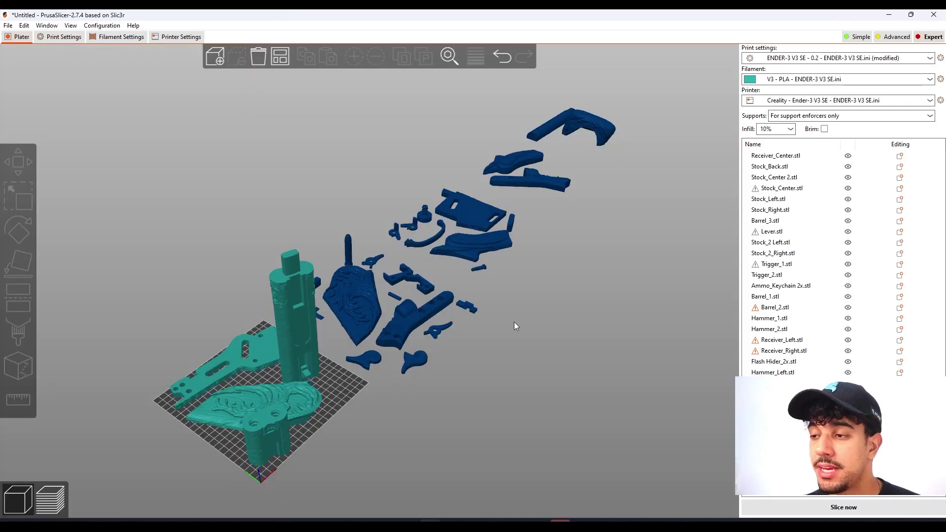
scroll(499, 335, up, 2)
scroll(498, 335, up, 3)
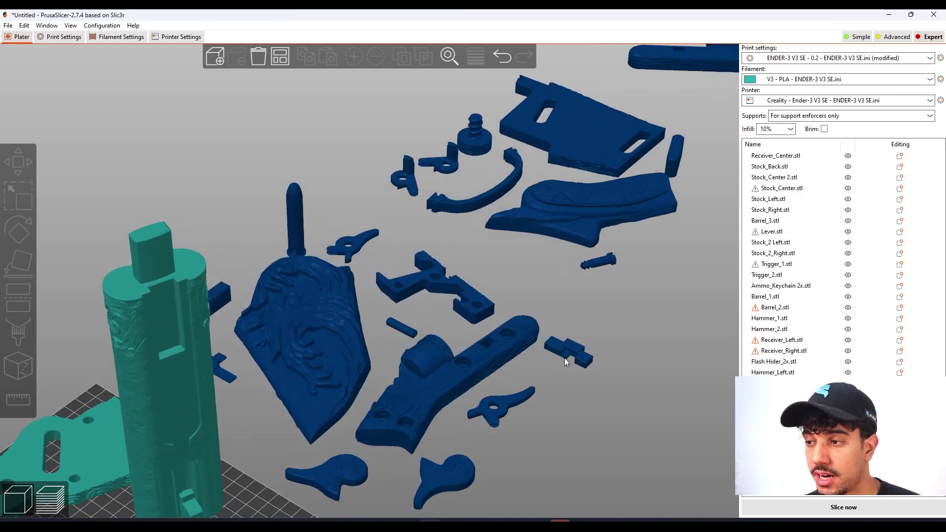
click(510, 407)
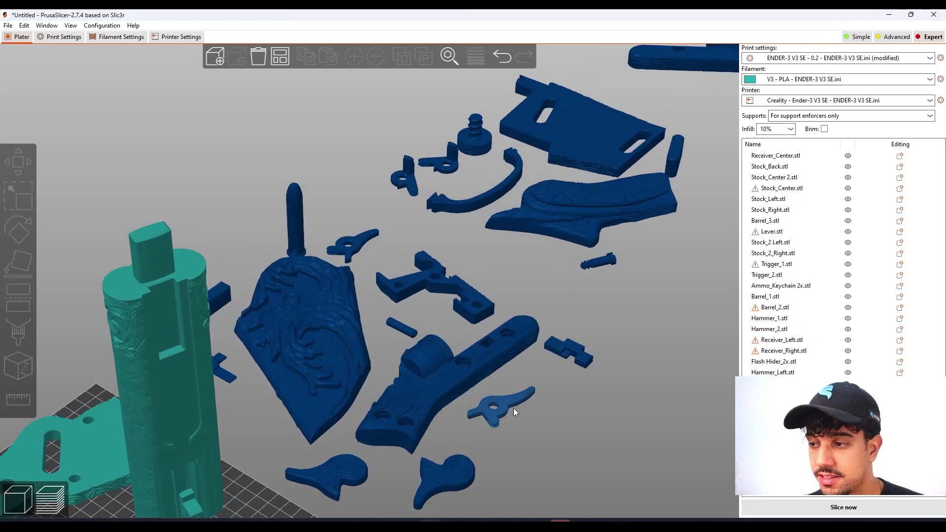
scroll(537, 400, down, 5)
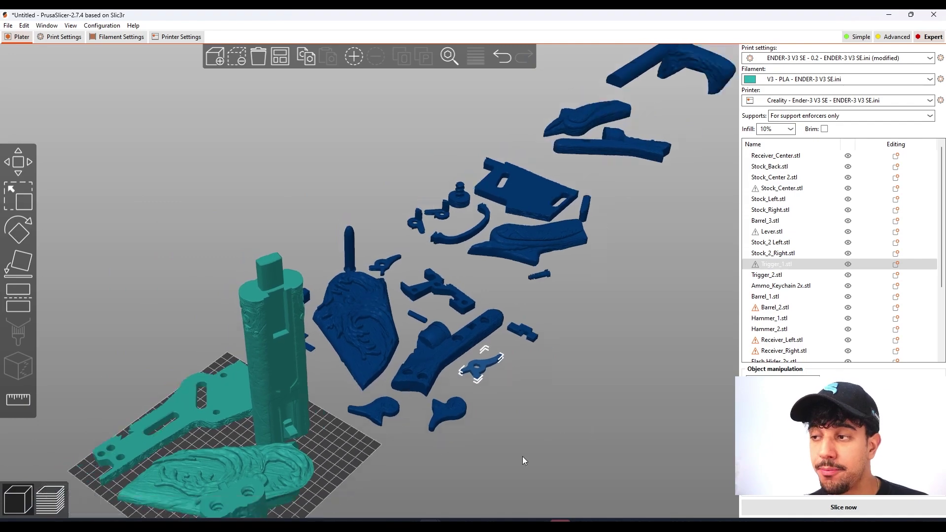
scroll(489, 443, down, 1)
right_drag(489, 443, 586, 414)
scroll(428, 440, up, 6)
right_drag(501, 400, 603, 271)
drag(540, 408, 555, 254)
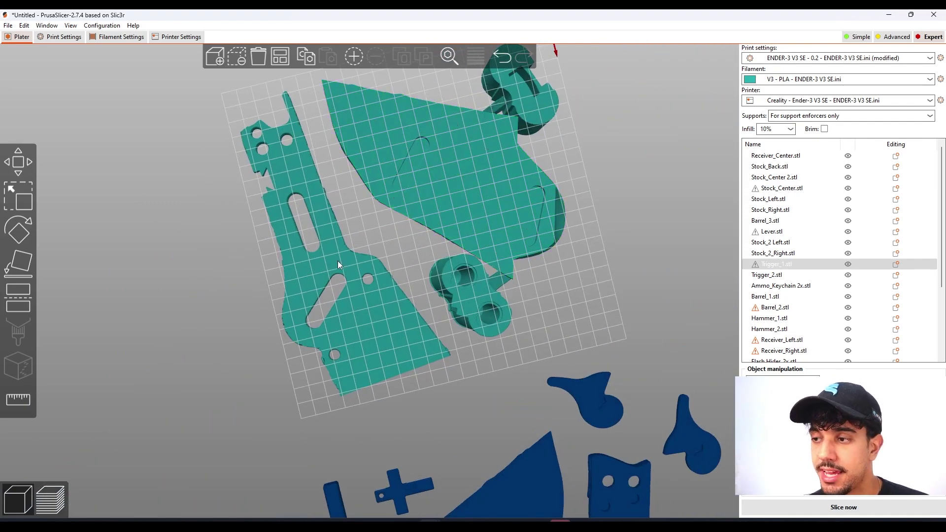
scroll(379, 307, up, 4)
scroll(380, 306, up, 2)
right_drag(391, 303, 405, 361)
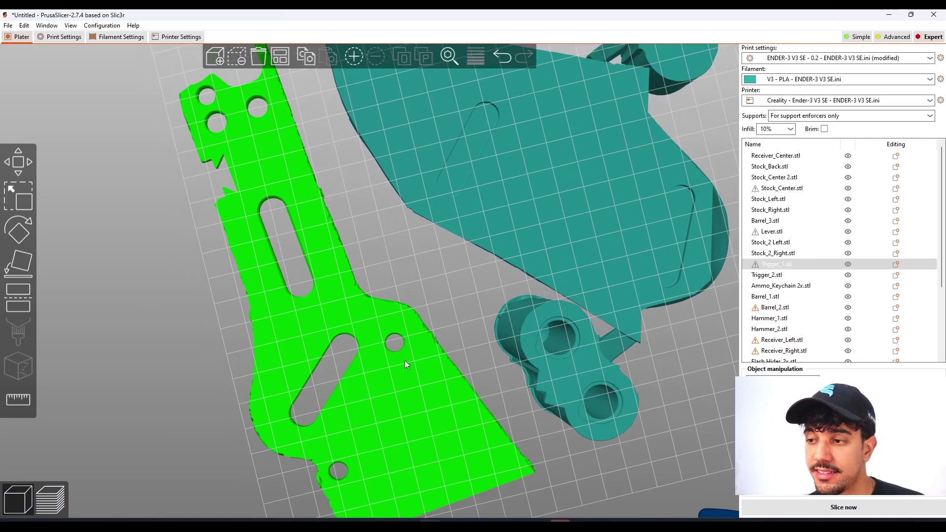
scroll(403, 362, down, 3)
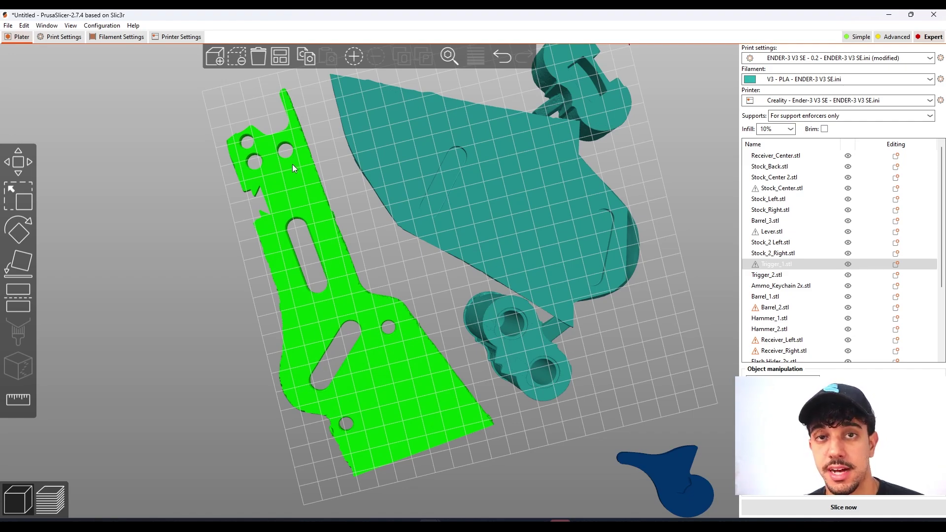
scroll(388, 353, down, 1)
drag(619, 319, 578, 373)
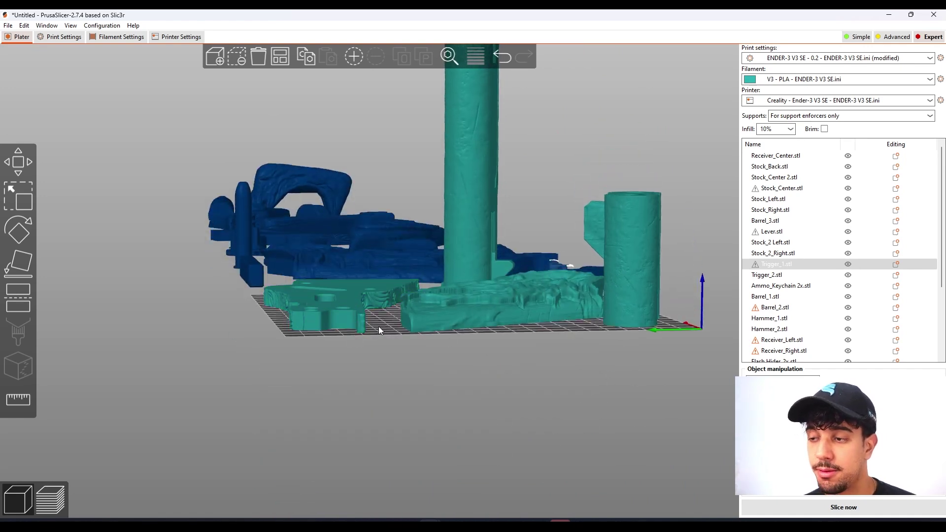
drag(379, 326, 386, 336)
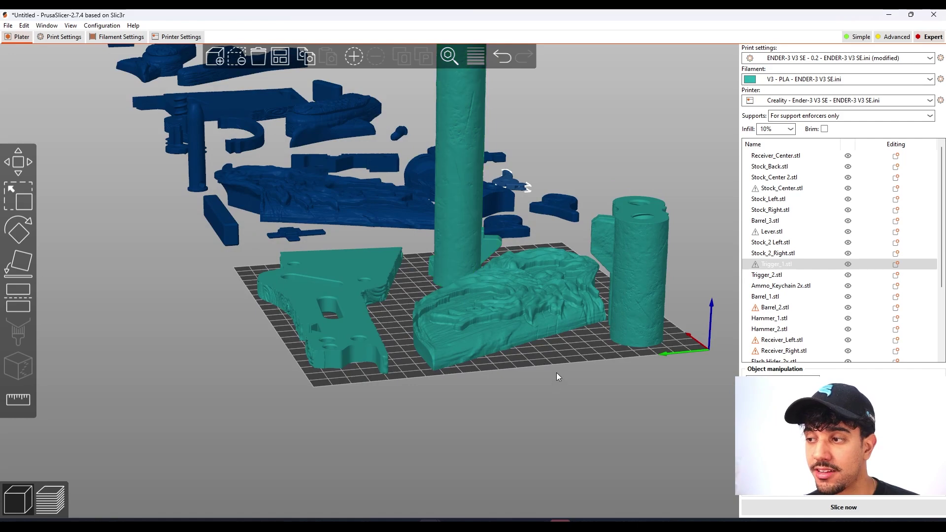
drag(557, 372, 558, 300)
middle_drag(474, 431, 450, 399)
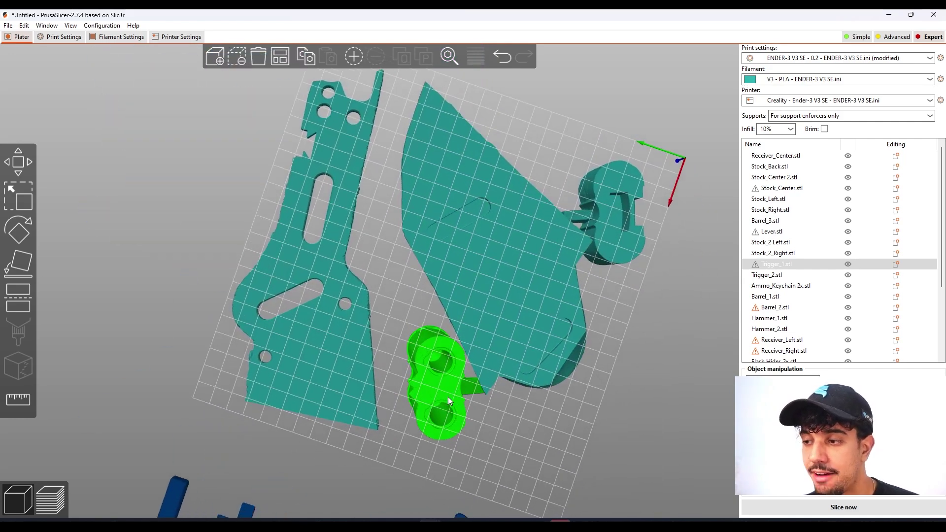
Step: Move Barrel_2.stl slightly away from the large sculpted panel, toward the flat slotted plate on the bed
click(448, 392)
drag(443, 382, 432, 382)
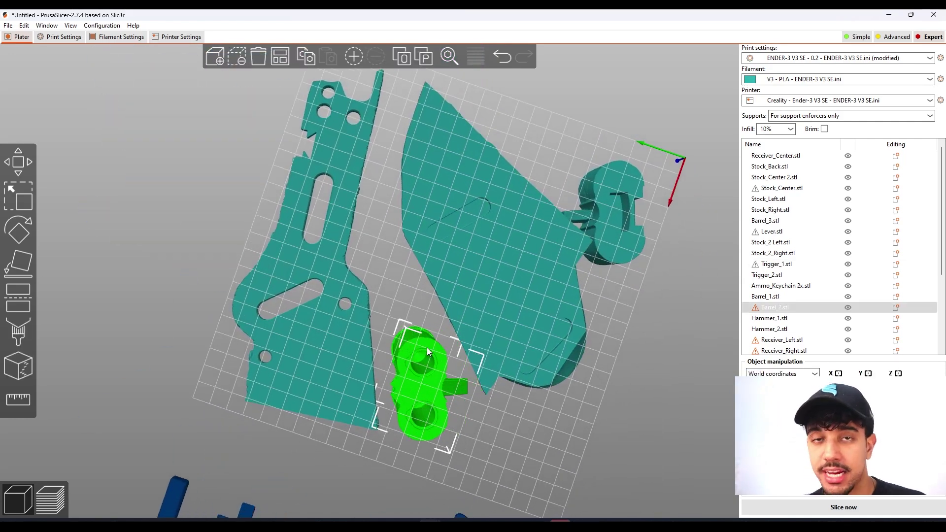
scroll(460, 365, up, 3)
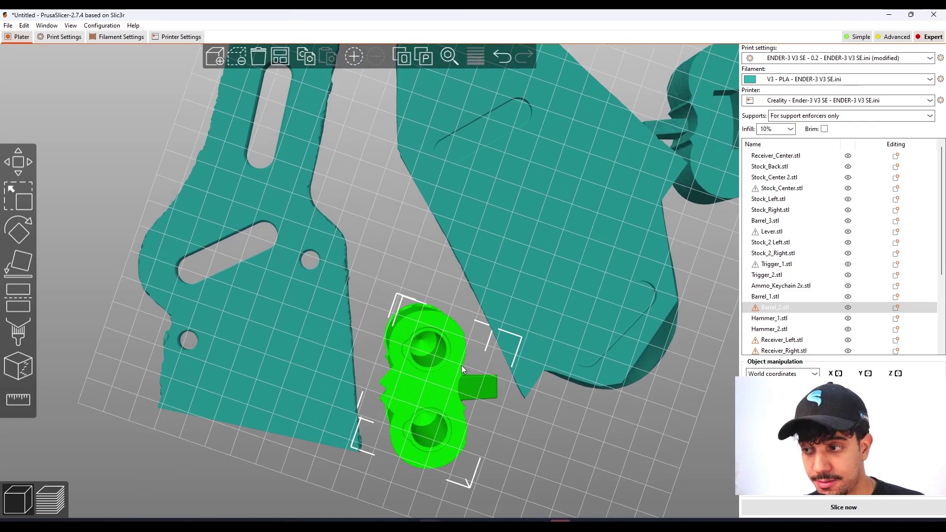
middle_drag(539, 467, 466, 359)
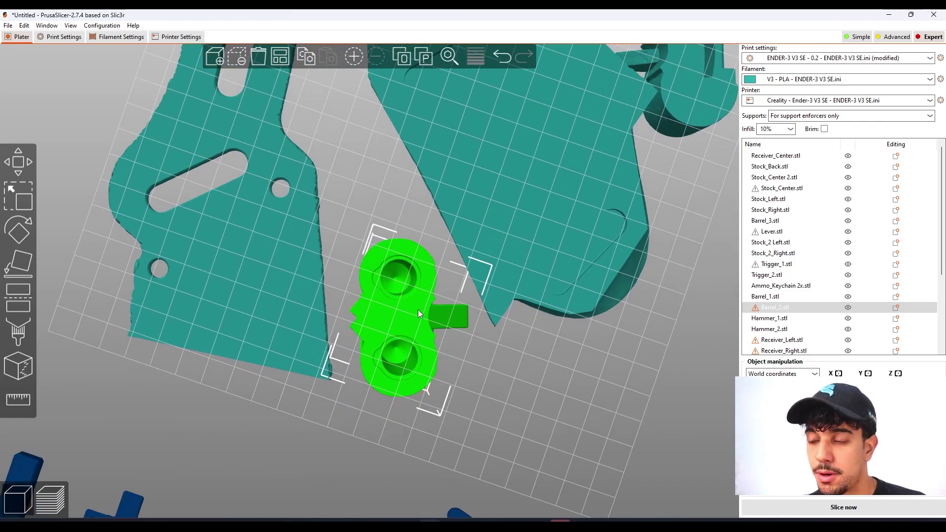
drag(491, 351, 384, 318)
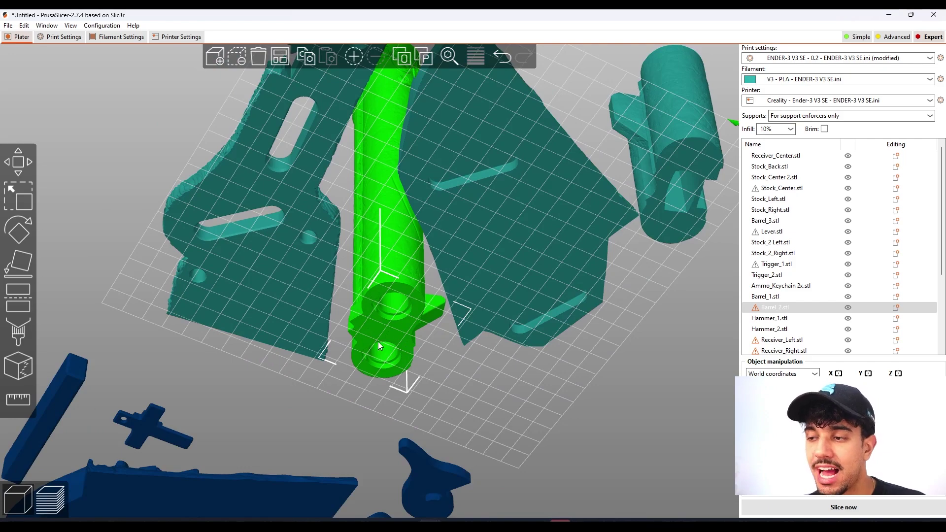
drag(459, 371, 403, 292)
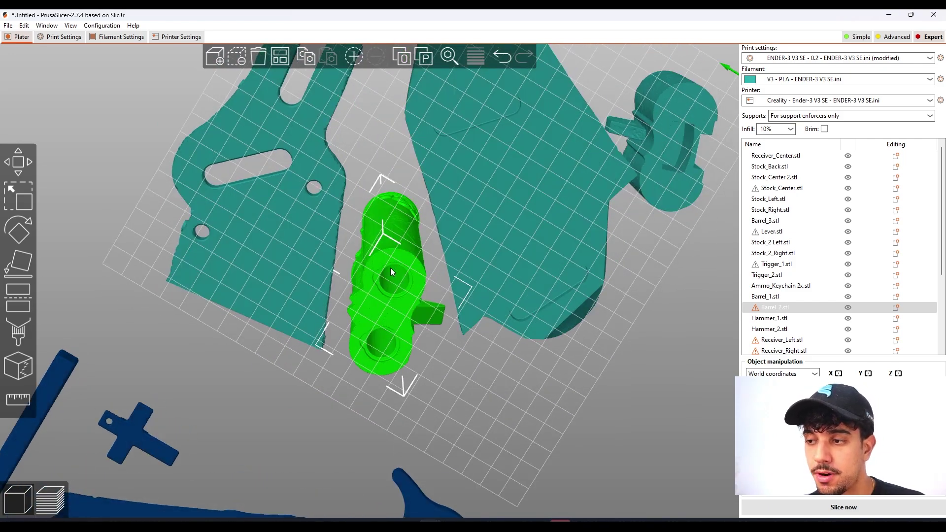
Step: Examine the small parts lying outside the print bed, including Trigger_2.stl and Locker.stl
scroll(481, 365, down, 5)
middle_drag(438, 371, 454, 316)
scroll(454, 317, down, 3)
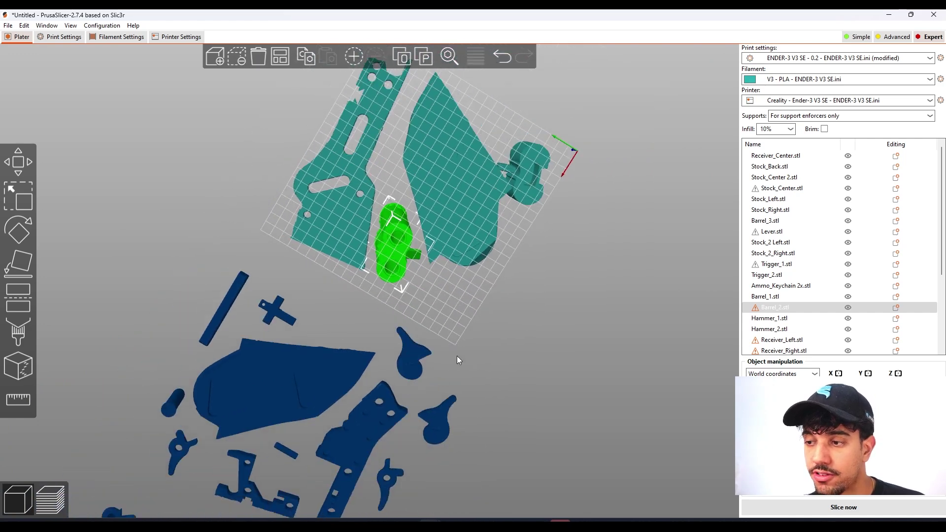
middle_drag(442, 375, 616, 107)
scroll(506, 195, up, 3)
scroll(361, 289, up, 2)
scroll(521, 276, up, 2)
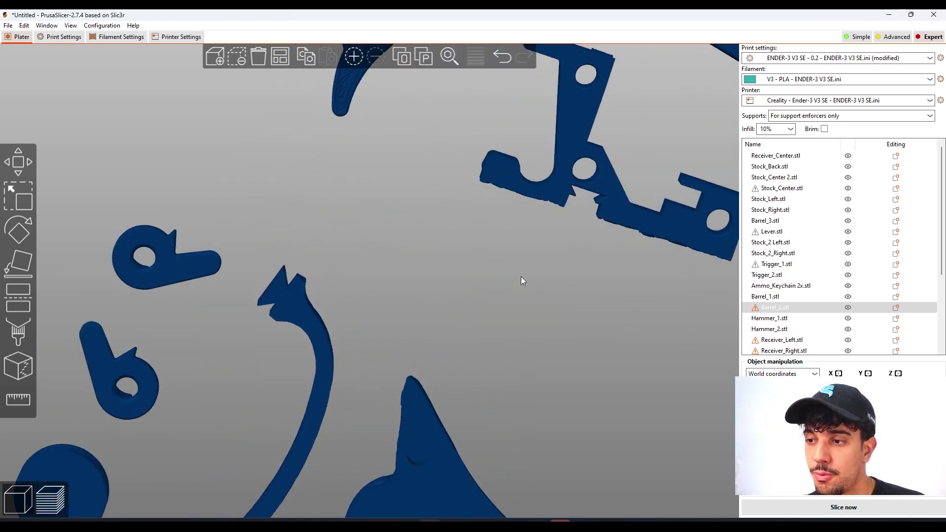
scroll(362, 296, up, 2)
scroll(392, 292, down, 3)
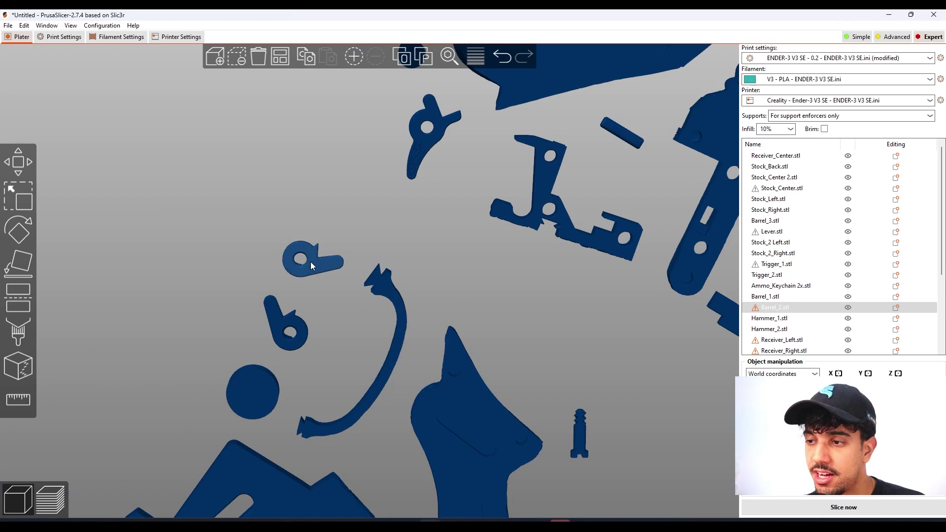
click(310, 261)
click(427, 143)
middle_drag(651, 143, 454, 197)
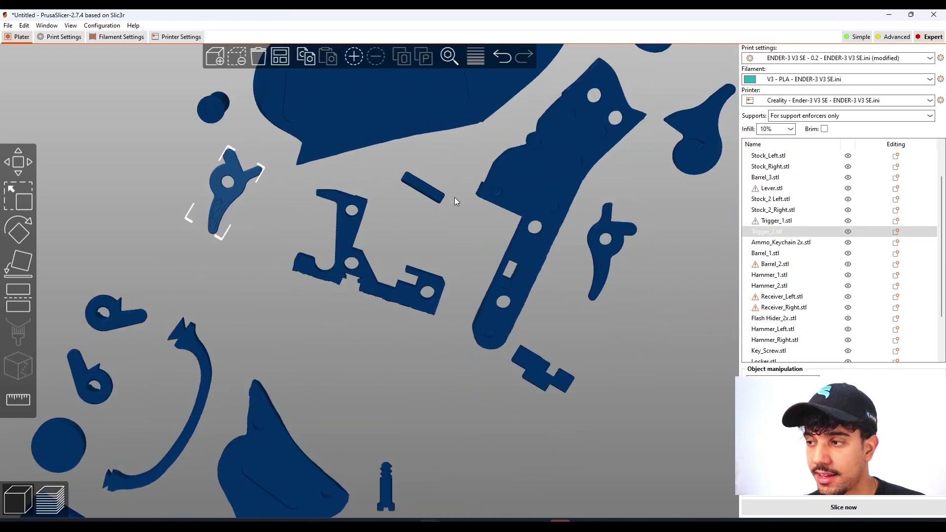
click(531, 365)
scroll(598, 314, down, 4)
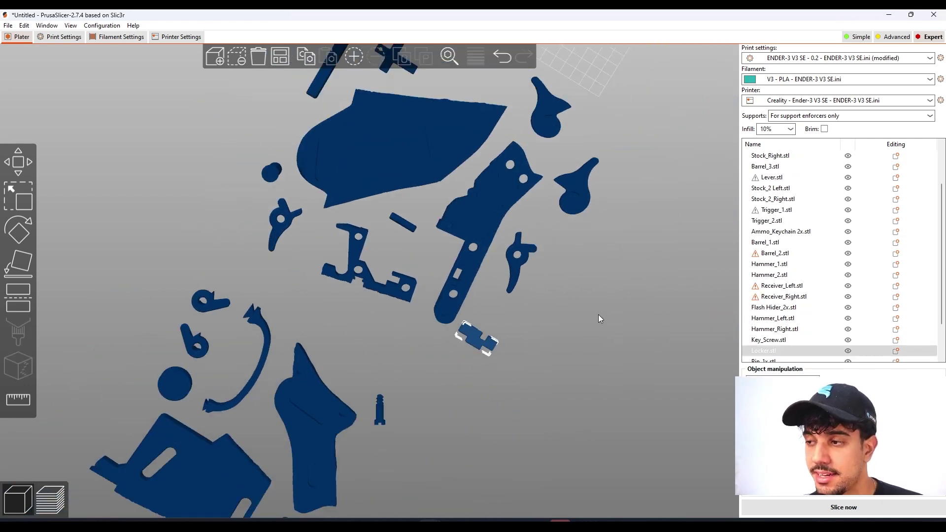
Step: Examine the layout of the four parts on the print bed and the free space around them
middle_drag(575, 274, 432, 422)
scroll(438, 422, up, 2)
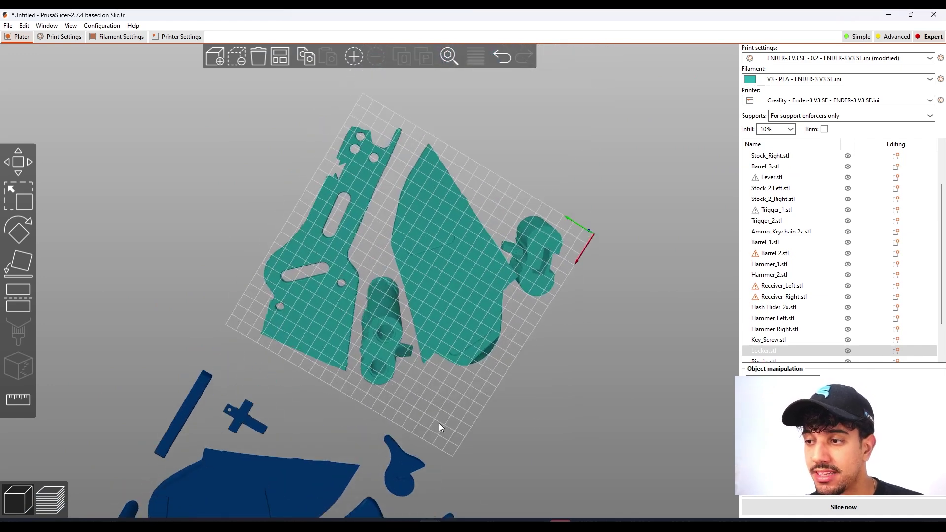
scroll(433, 380, up, 2)
scroll(438, 382, down, 1)
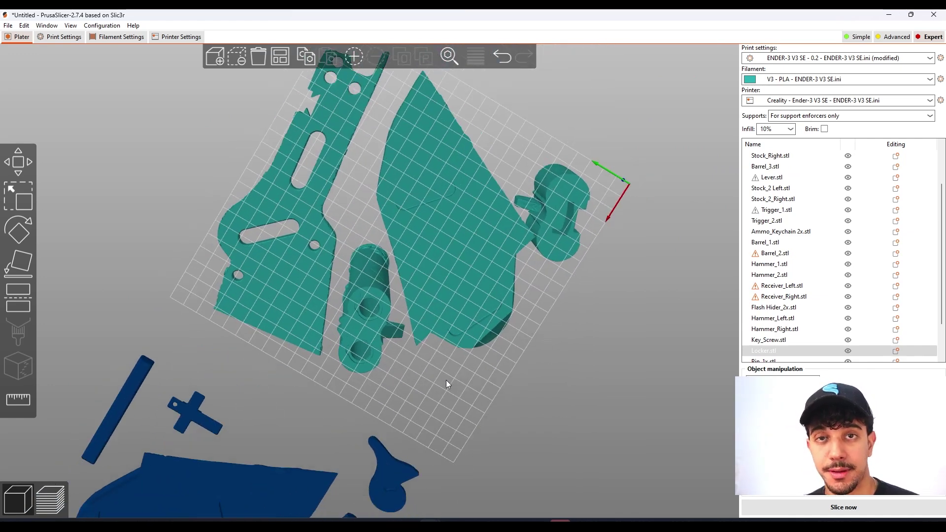
drag(445, 380, 446, 465)
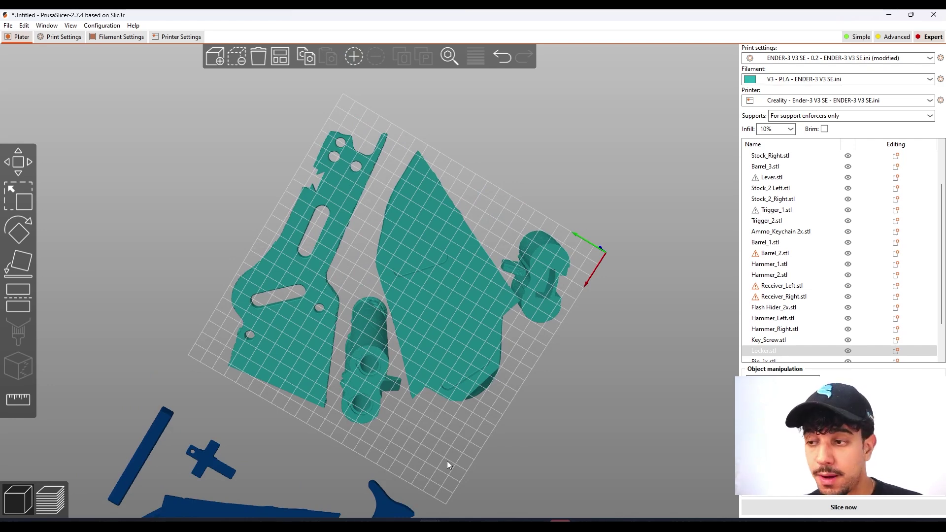
scroll(472, 291, up, 3)
scroll(294, 293, up, 1)
right_drag(294, 292, 247, 323)
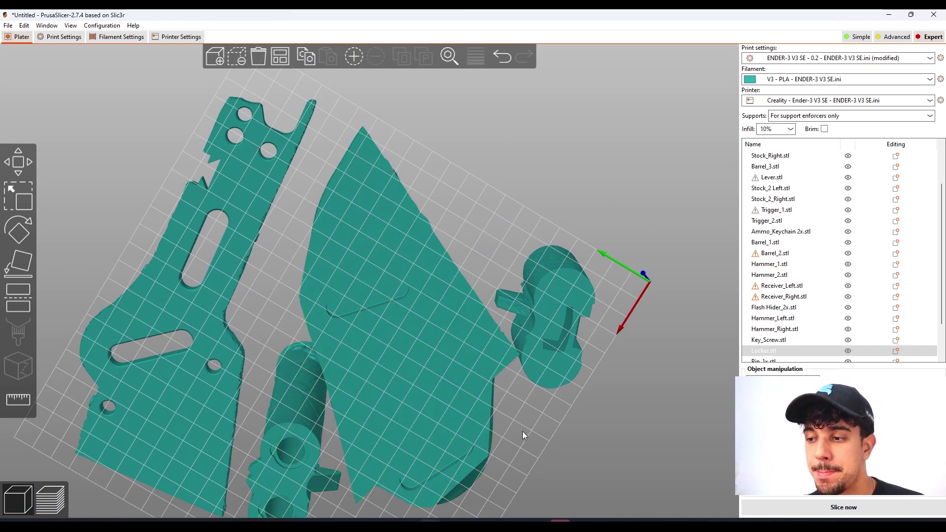
scroll(476, 205, down, 6)
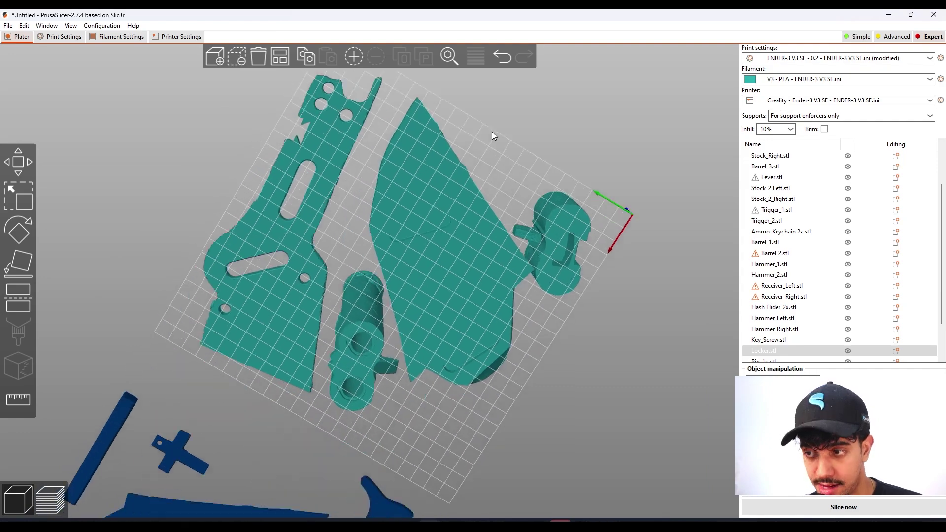
scroll(479, 197, down, 2)
scroll(483, 200, up, 5)
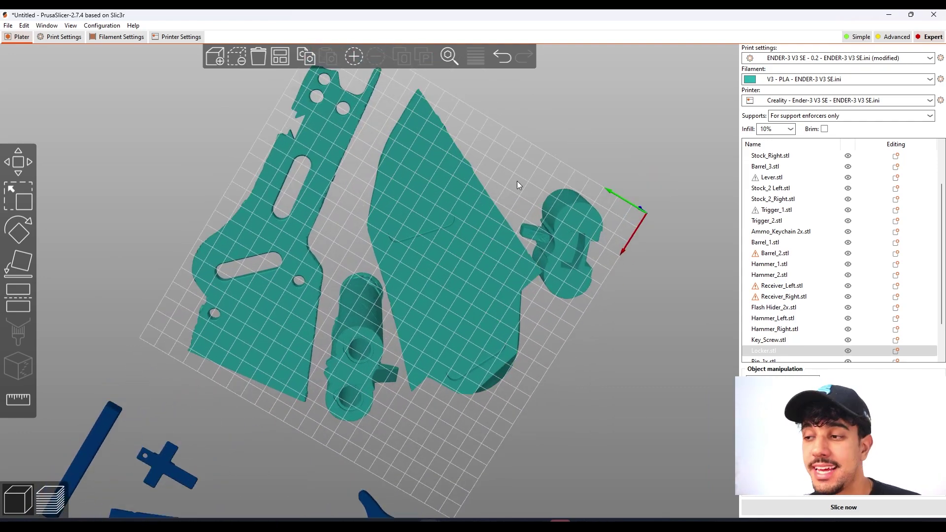
drag(488, 222, 492, 337)
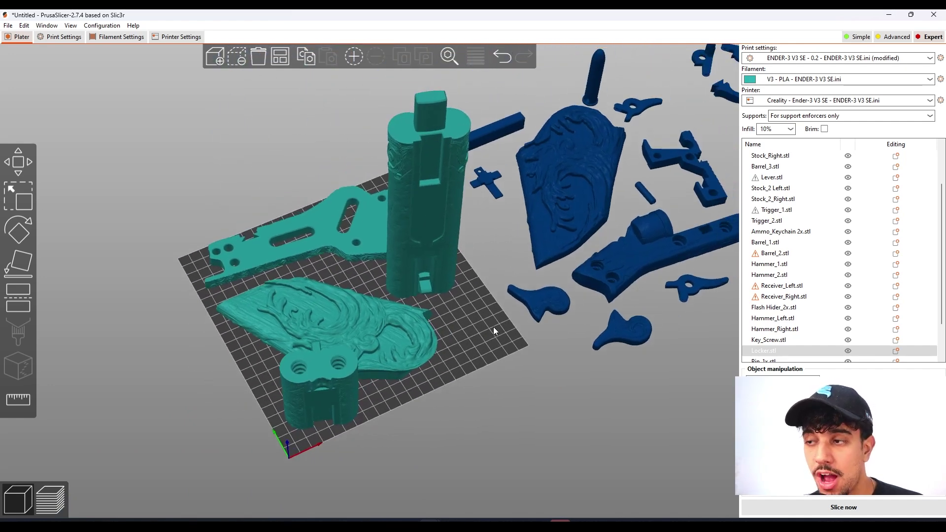
right_drag(482, 318, 425, 353)
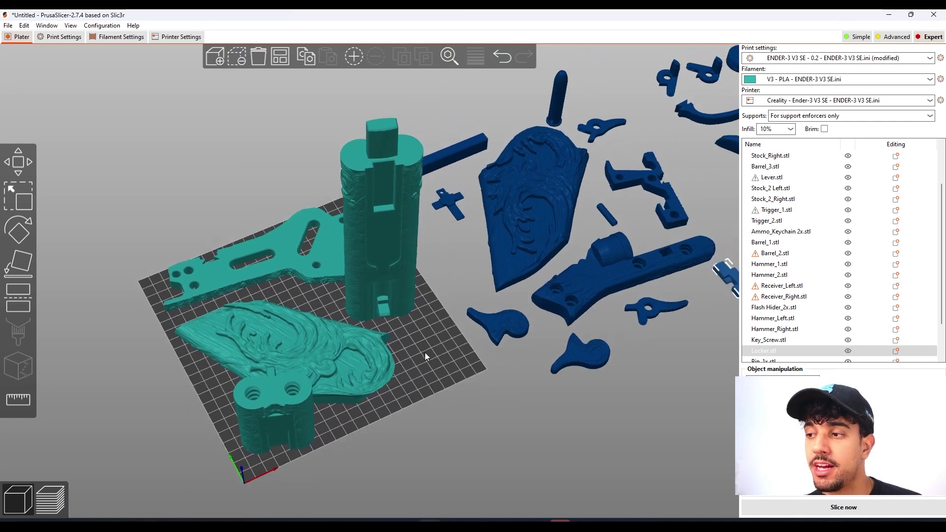
scroll(424, 353, up, 1)
Step: Move the pin beside the large slotted plate and Receiver_Center.stl from among the outlying parts to positions next to the print bed
drag(445, 388, 388, 313)
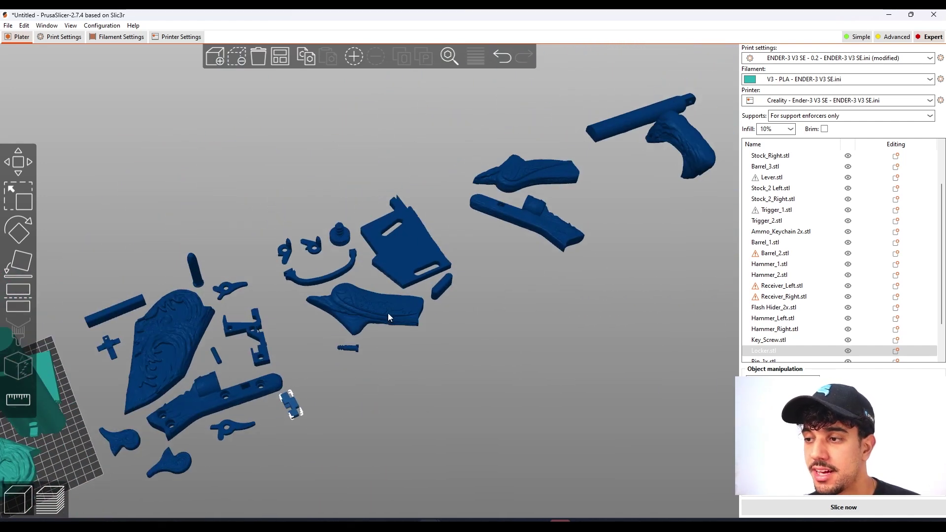
click(442, 289)
drag(274, 322, 93, 385)
right_drag(187, 349, 497, 229)
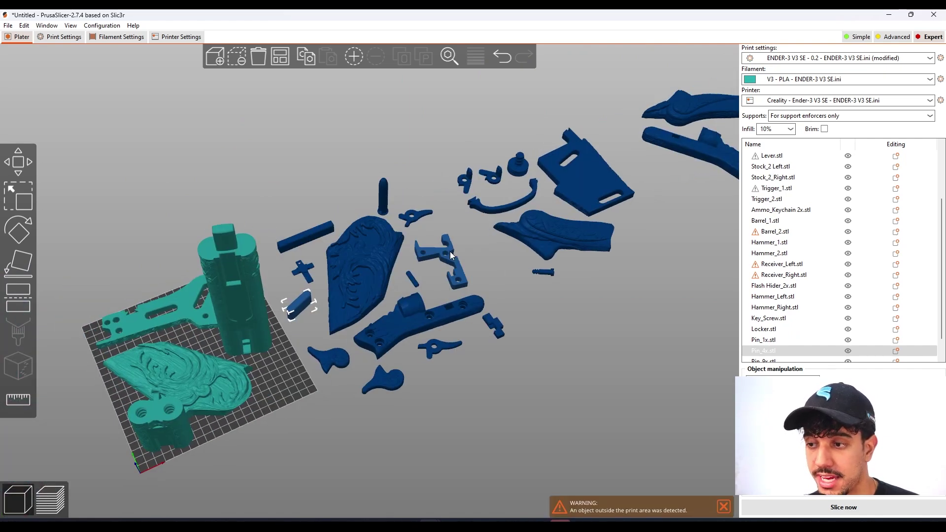
drag(451, 262, 265, 256)
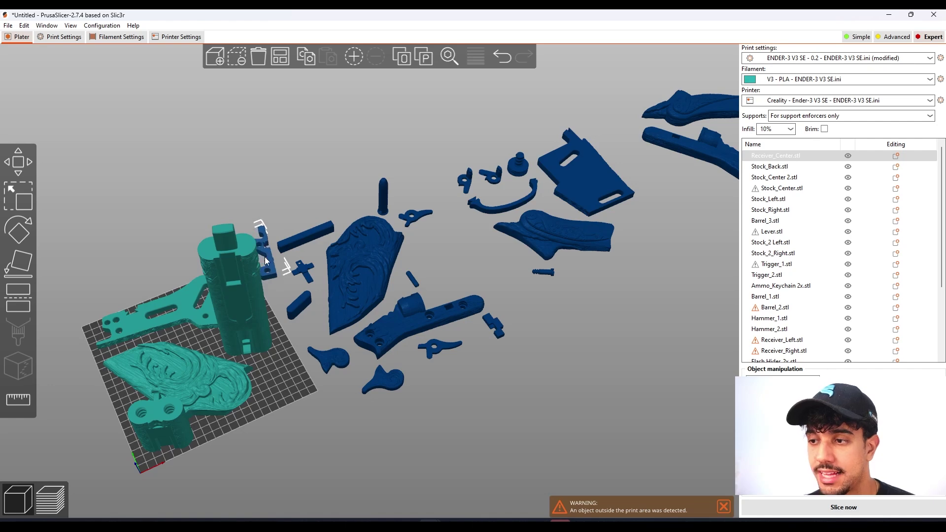
Step: Move Receiver_Center.stl farther away from the print bed, beside the long bar, and deselect it
right_drag(314, 268, 365, 256)
drag(327, 252, 326, 212)
click(320, 381)
right_drag(380, 373, 518, 289)
scroll(498, 365, up, 4)
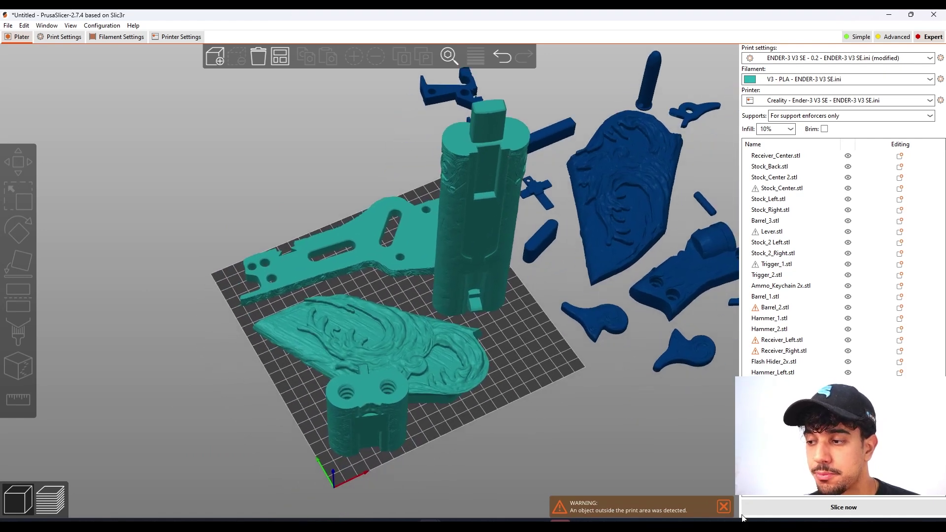
Step: Examine Barrel_2.stl standing upright on the bed and the placement of the parts around it
right_drag(523, 350, 480, 383)
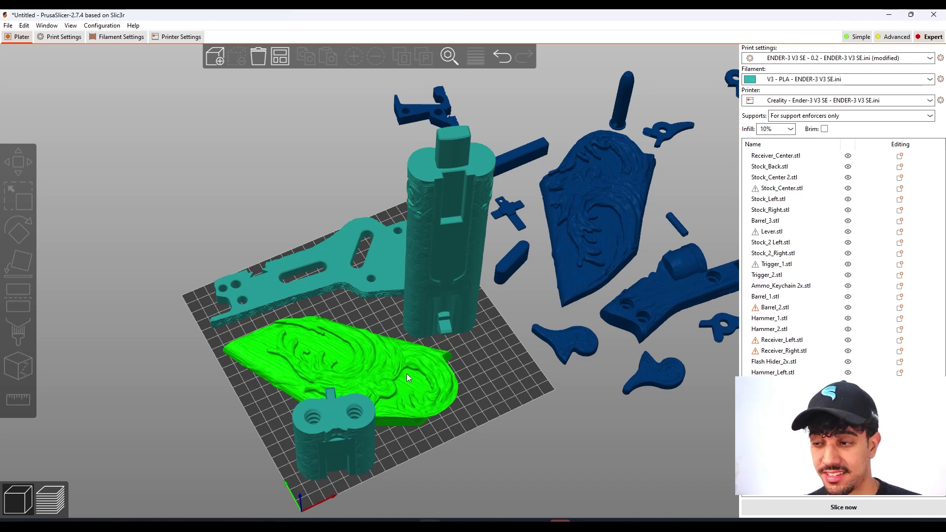
click(457, 321)
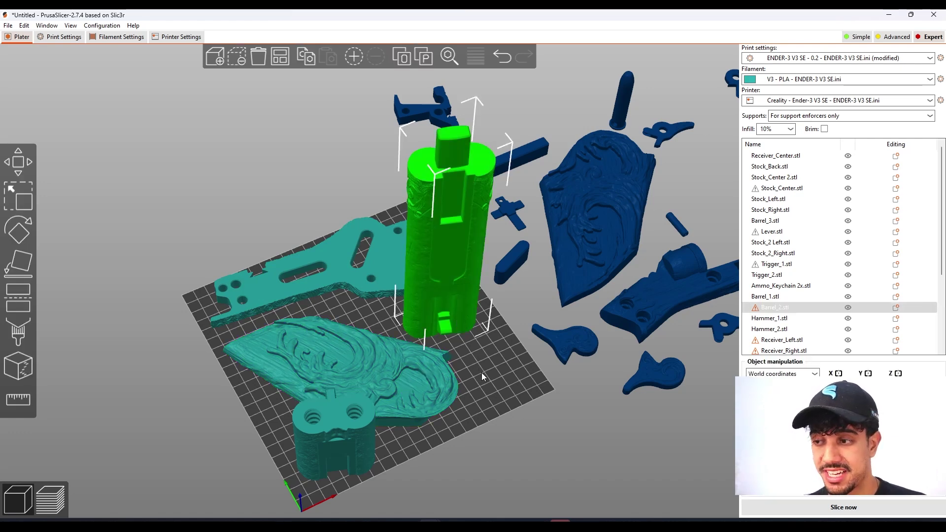
click(480, 372)
drag(498, 376, 492, 371)
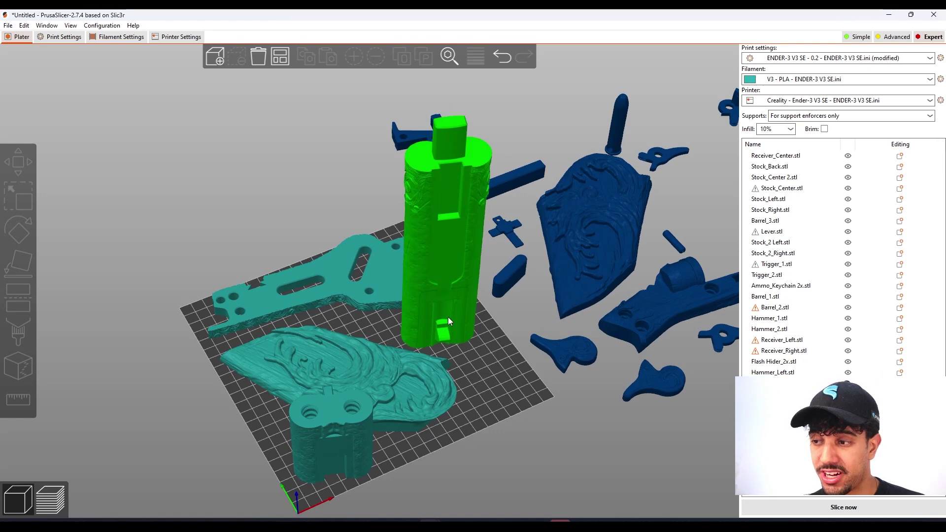
click(448, 318)
mouse_move(433, 291)
mouse_down()
mouse_move(522, 273)
mouse_move(436, 297)
mouse_up()
scroll(474, 386, down, 2)
click(474, 383)
drag(473, 383, 504, 282)
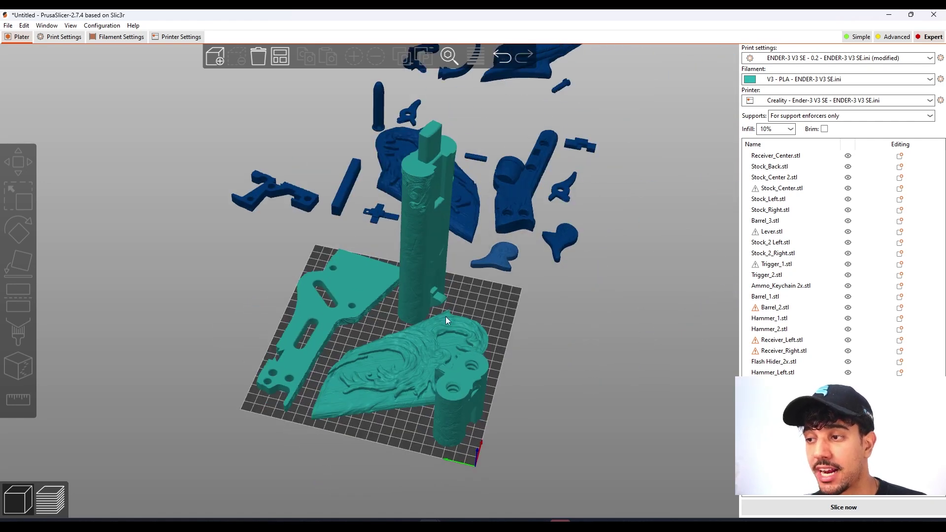
Step: Review the spacing of the four parts on the bed and the remaining parts outside it
mouse_move(510, 312)
right_down()
mouse_move(486, 332)
mouse_move(514, 306)
right_up()
scroll(486, 331, up, 2)
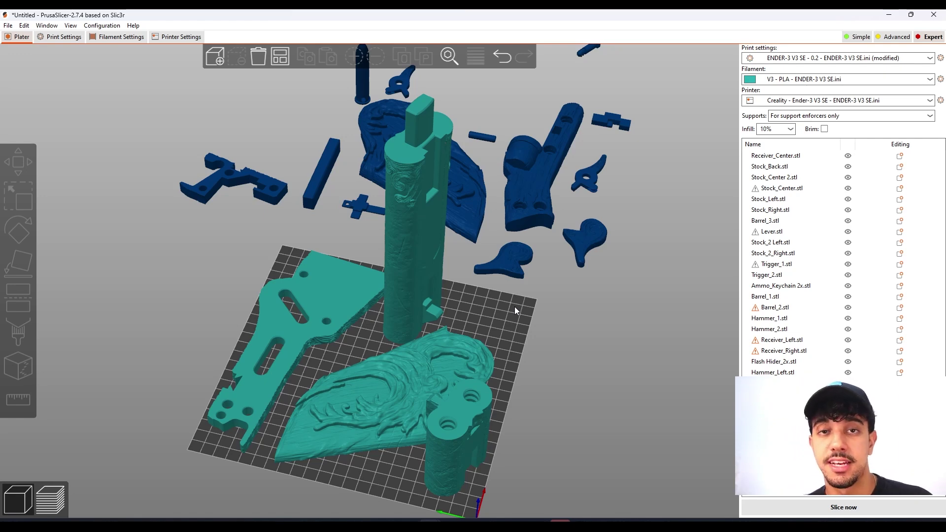
mouse_move(493, 306)
mouse_down()
mouse_move(483, 304)
mouse_move(491, 310)
mouse_up()
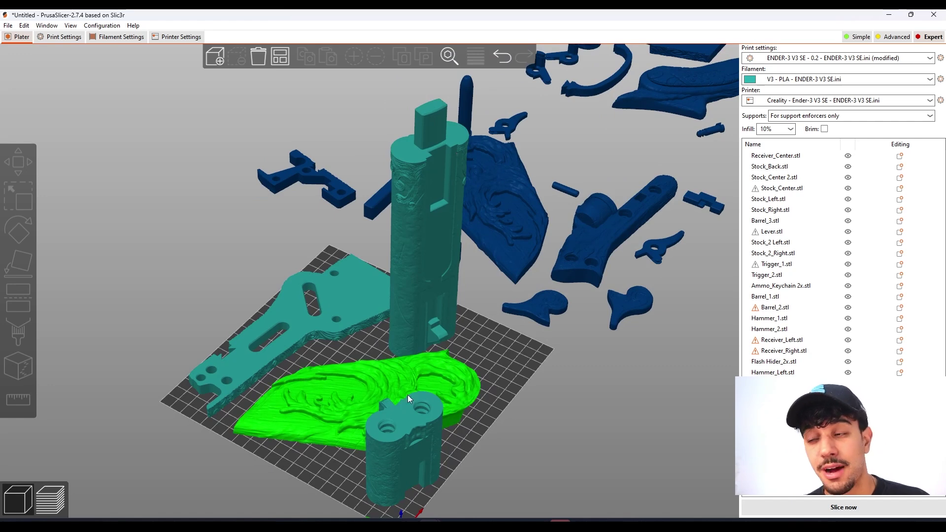
middle_drag(481, 372, 474, 374)
drag(499, 376, 412, 382)
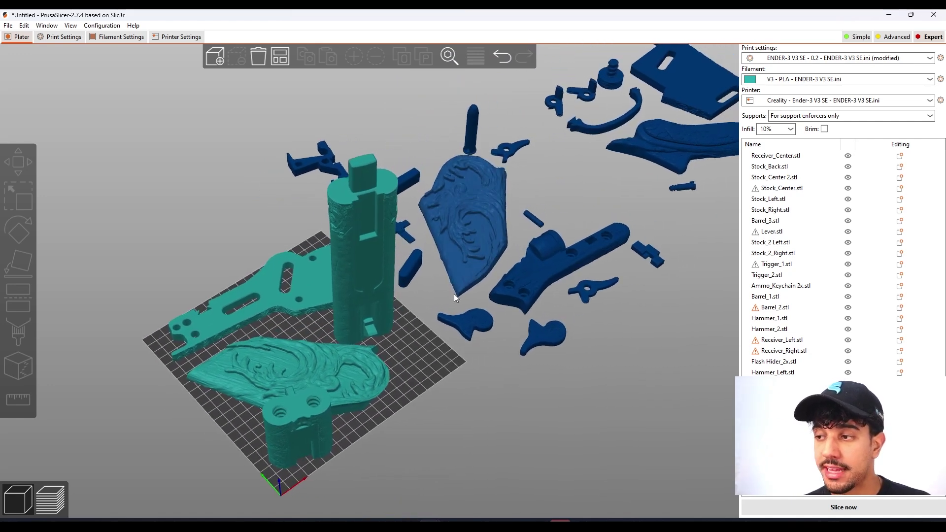
middle_drag(408, 350, 423, 345)
middle_drag(488, 330, 512, 318)
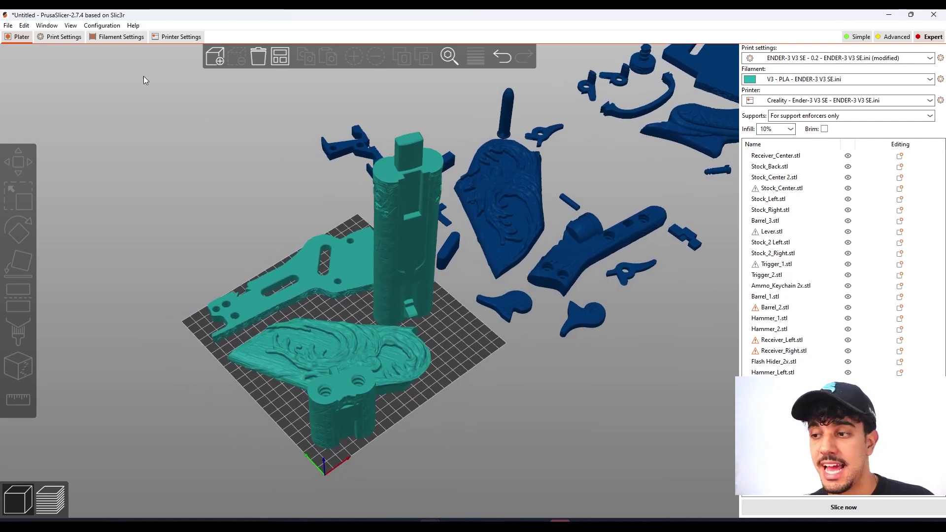
Step: Turn off support material generation in the print settings and return to the print bed view
click(69, 39)
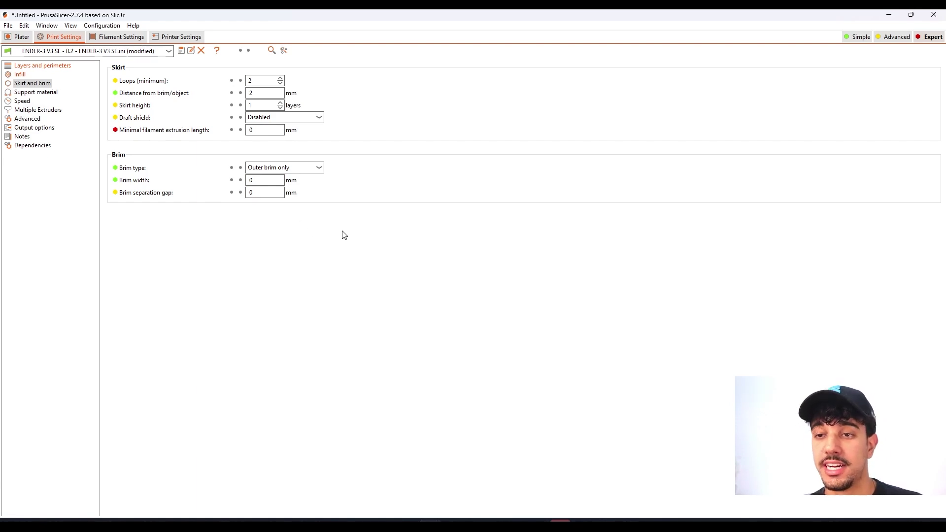
click(49, 93)
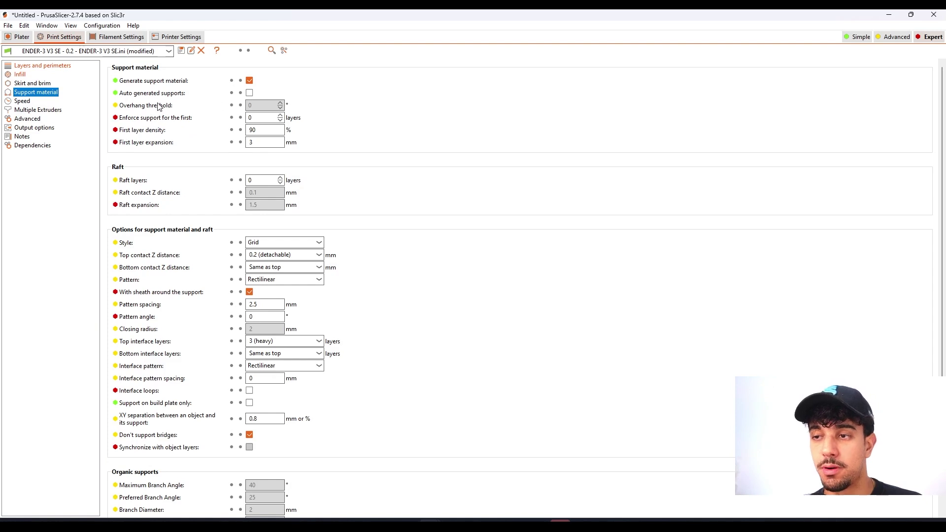
click(249, 81)
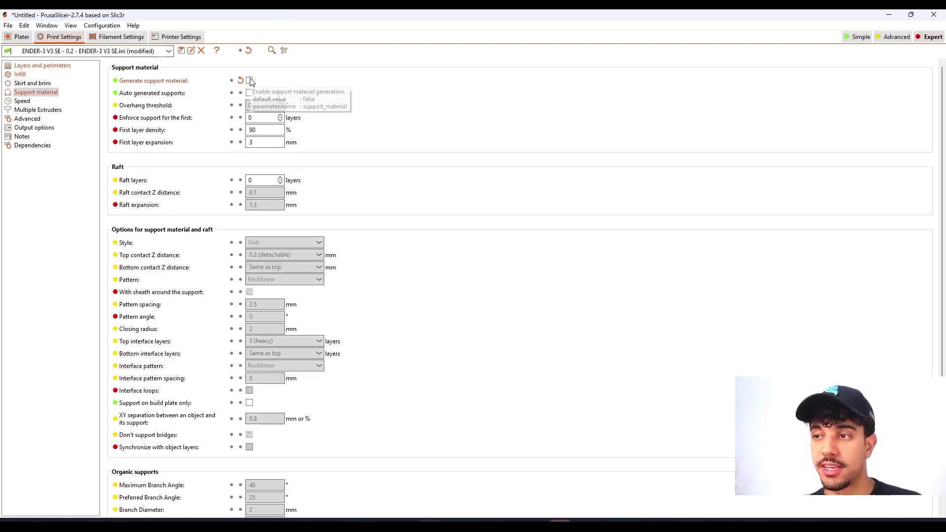
click(15, 36)
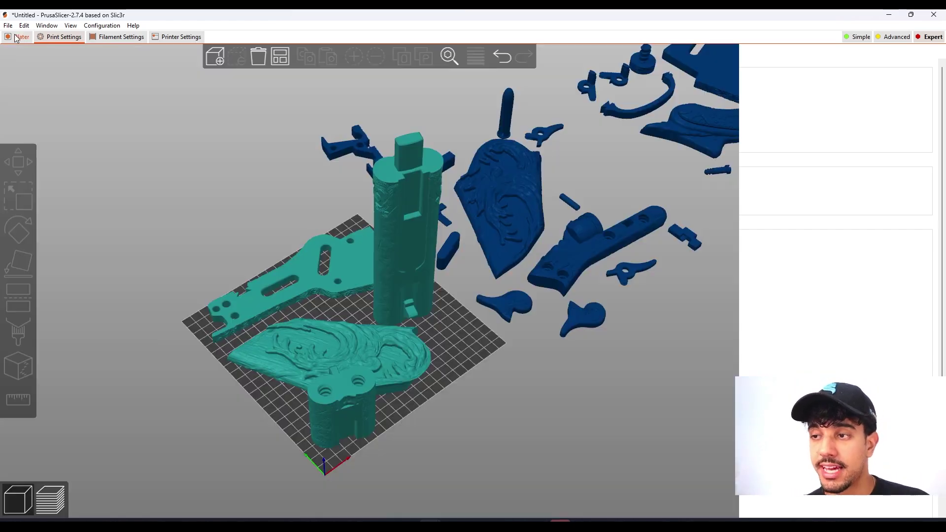
Step: Check the speed values for print moves and travel in the print profile
scroll(370, 388, up, 3)
right_drag(507, 365, 450, 394)
drag(450, 394, 611, 99)
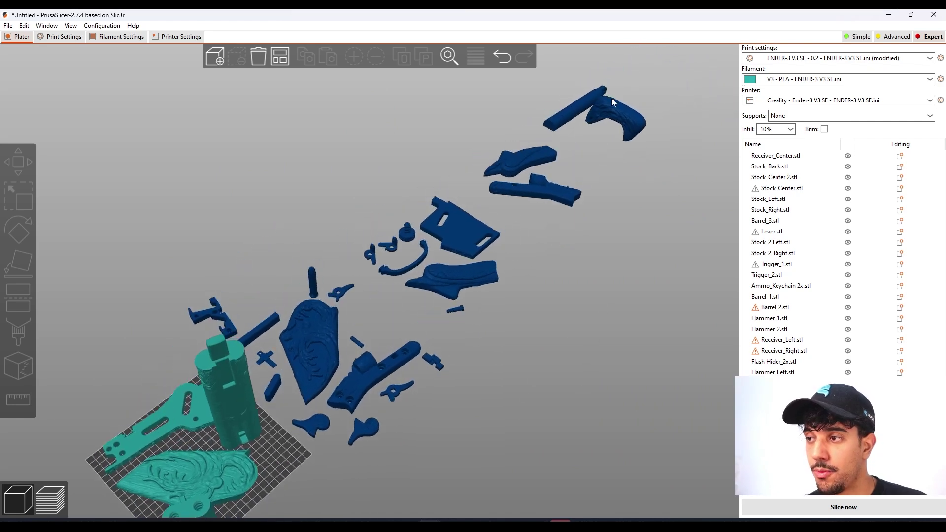
drag(456, 421, 509, 390)
click(64, 37)
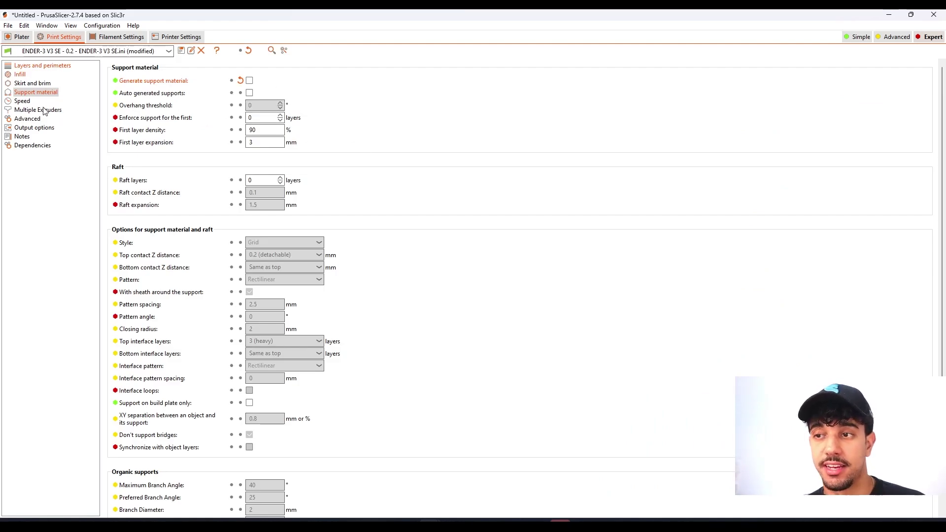
click(23, 101)
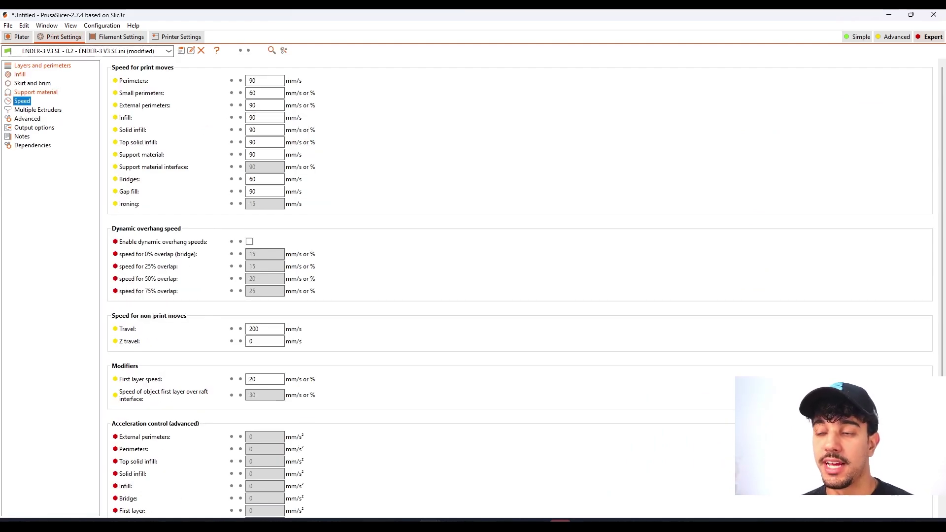
click(18, 37)
Step: Examine the upright barrel and the other parts on and around the print bed from several angles
drag(386, 448, 484, 336)
scroll(484, 336, up, 10)
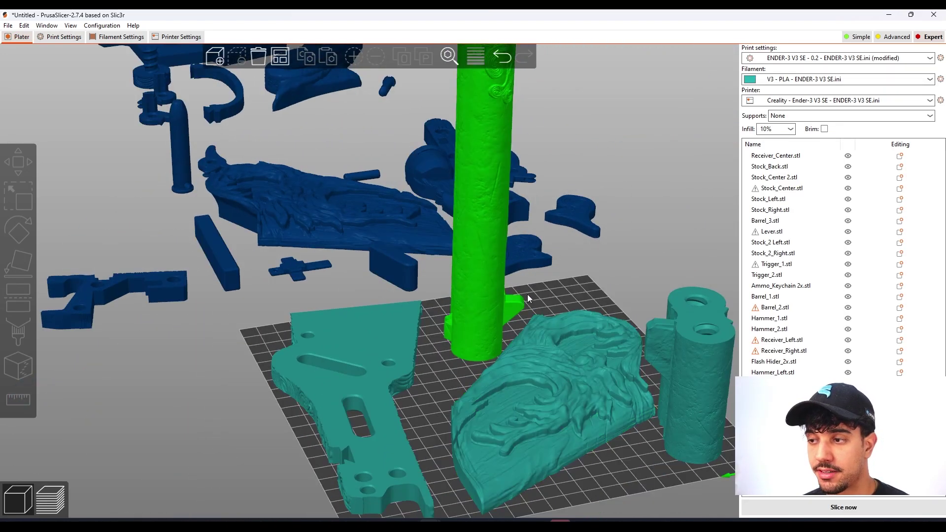
scroll(527, 298, down, 1)
right_drag(489, 383, 471, 409)
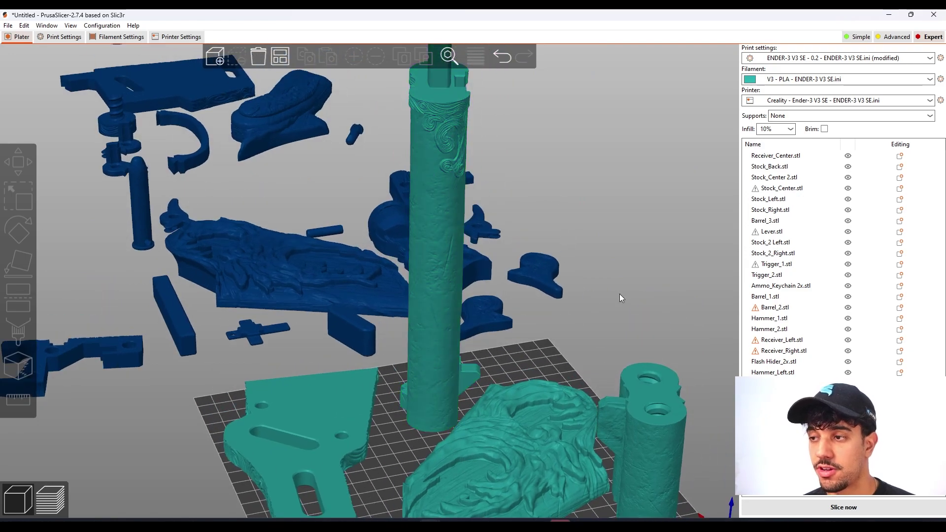
scroll(628, 309, down, 1)
drag(627, 306, 583, 333)
scroll(583, 333, down, 5)
drag(364, 324, 453, 303)
scroll(452, 300, up, 3)
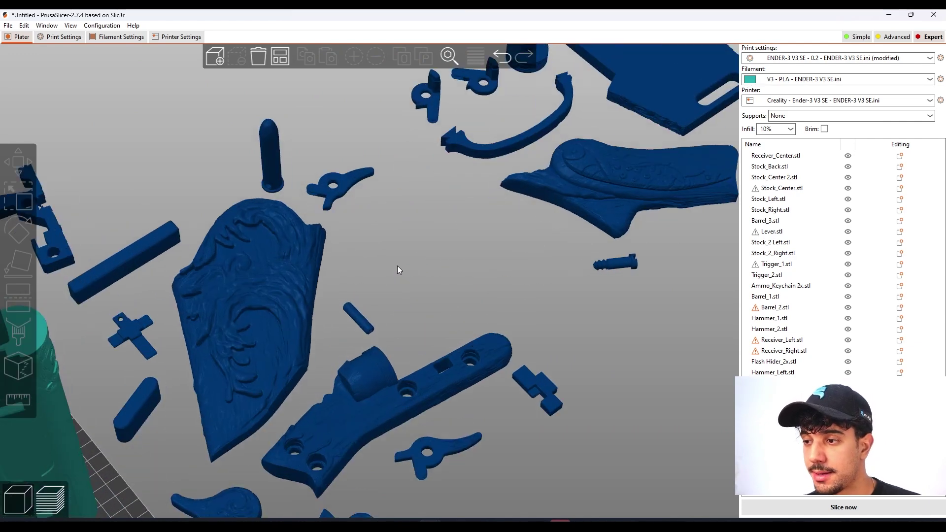
Step: Check the first layer speed and the raft interface speed among the speed modifiers
click(65, 35)
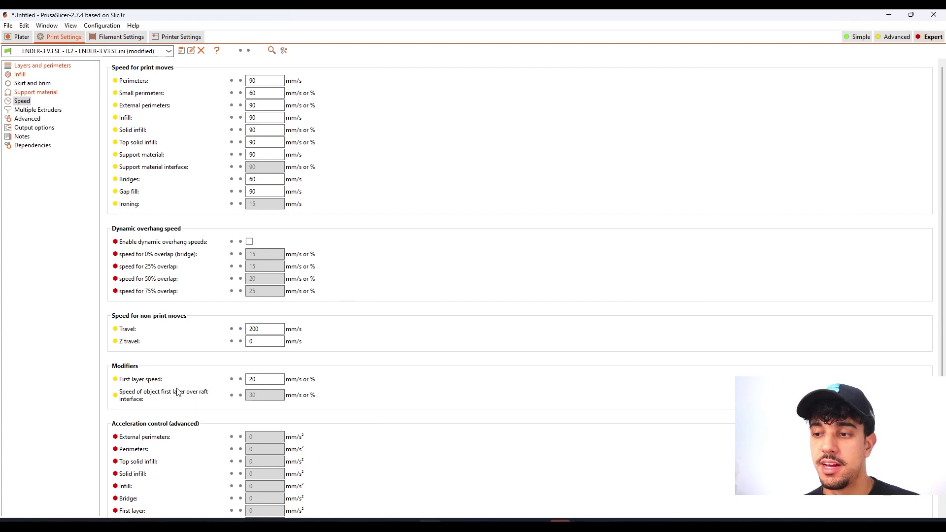
mouse_move(256, 380)
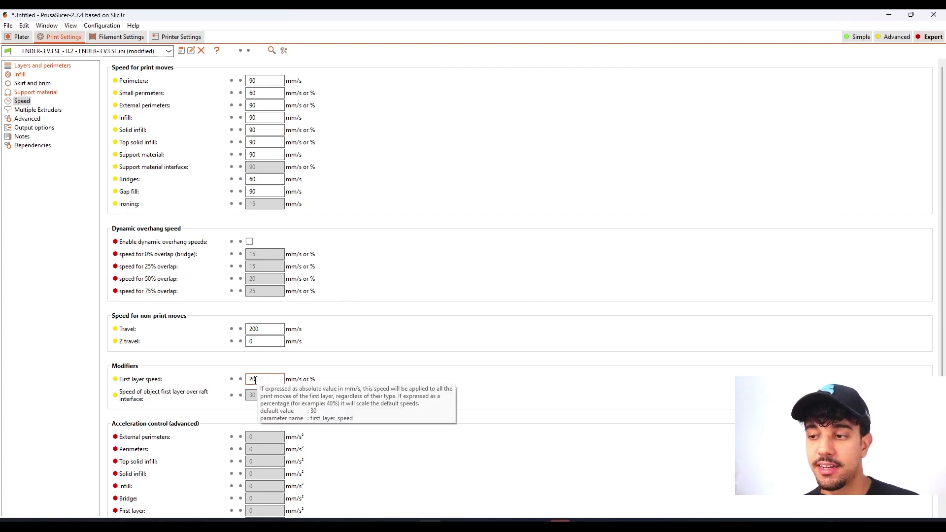
mouse_move(142, 394)
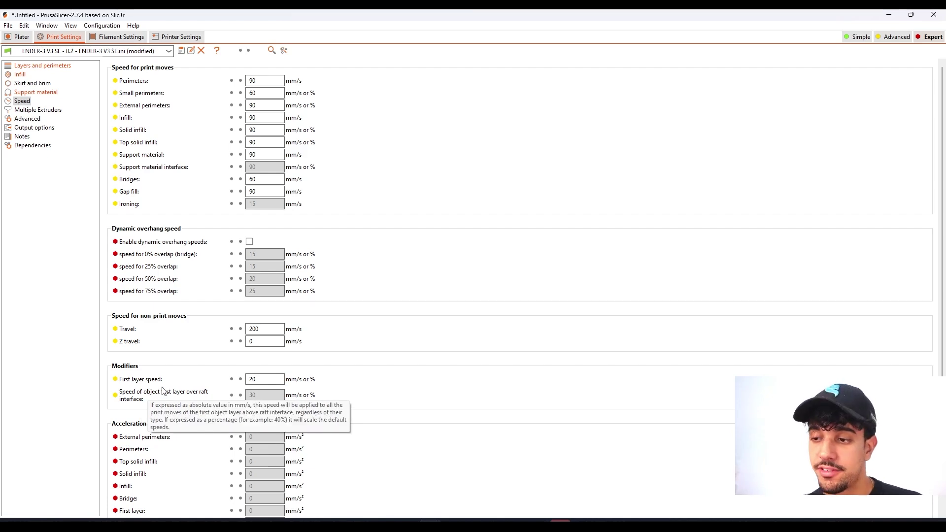
click(20, 36)
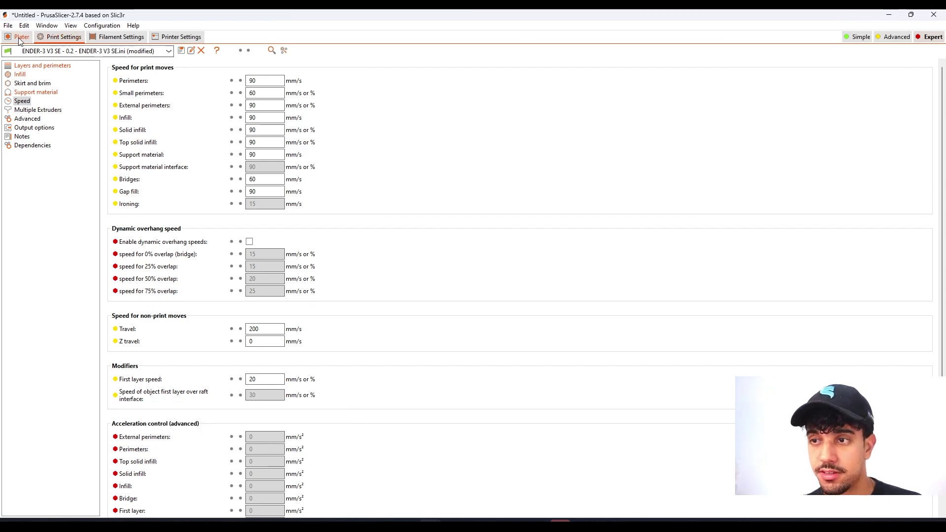
Step: Move the curved grip part outside the bed next to the receiver halves and nudge Receiver_Left.stl slightly
scroll(482, 335, down, 5)
drag(526, 333, 367, 373)
drag(347, 406, 408, 390)
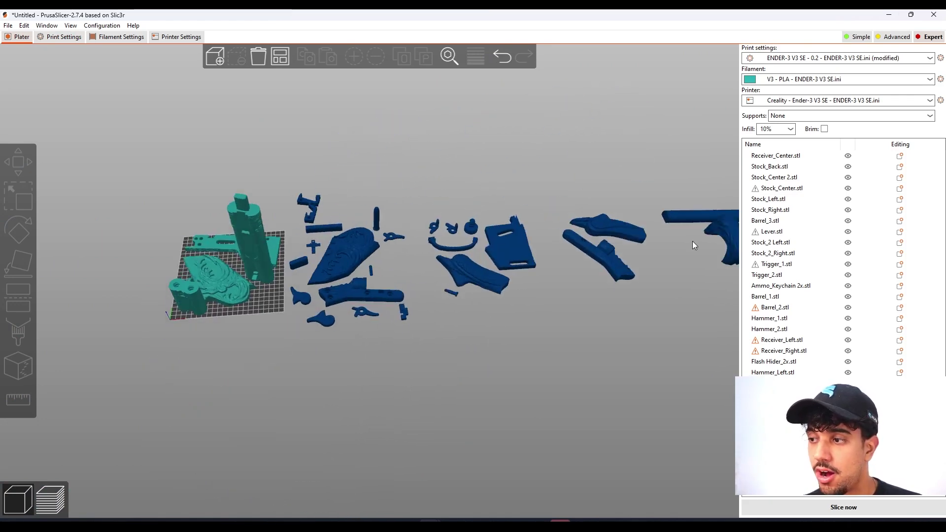
drag(723, 234, 640, 253)
right_drag(458, 382, 361, 405)
drag(510, 293, 501, 288)
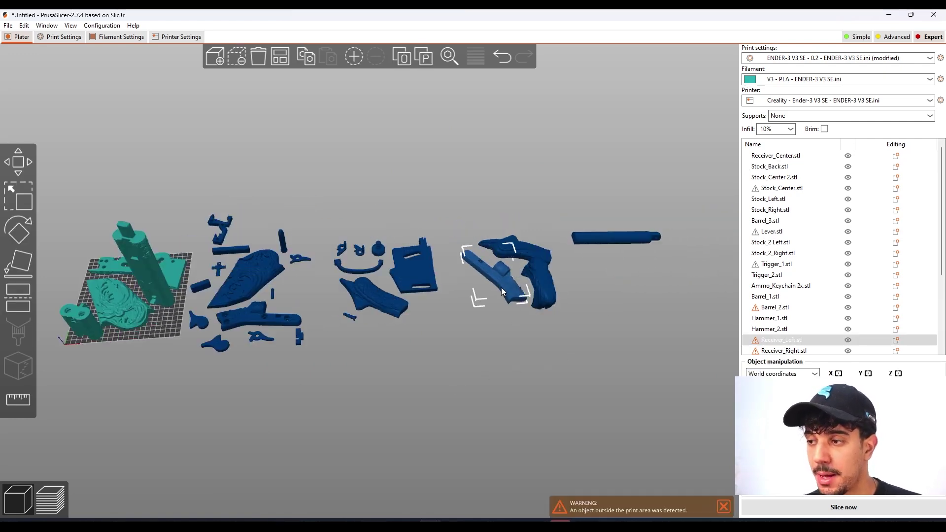
click(537, 355)
Step: Dismiss the warning about objects outside the print area and slice the four parts on the bed
scroll(553, 352, up, 5)
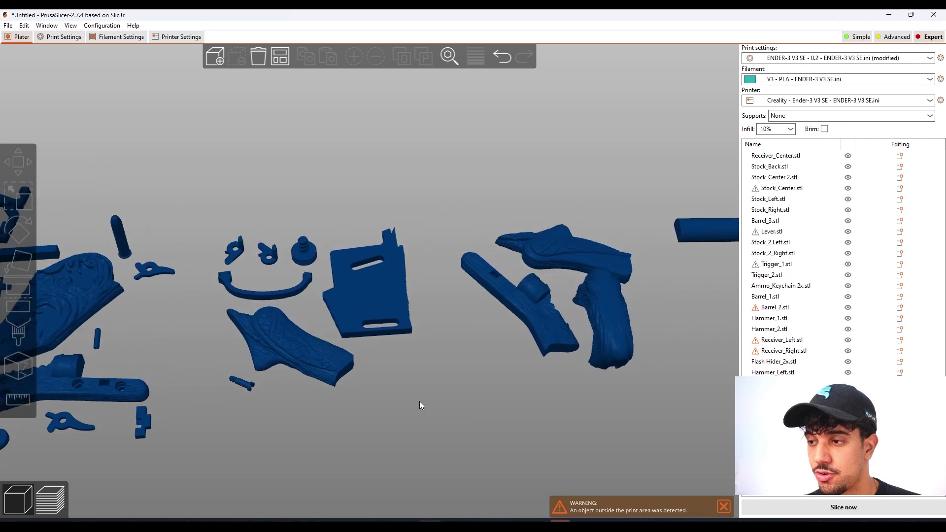
scroll(522, 392, down, 3)
drag(539, 392, 438, 297)
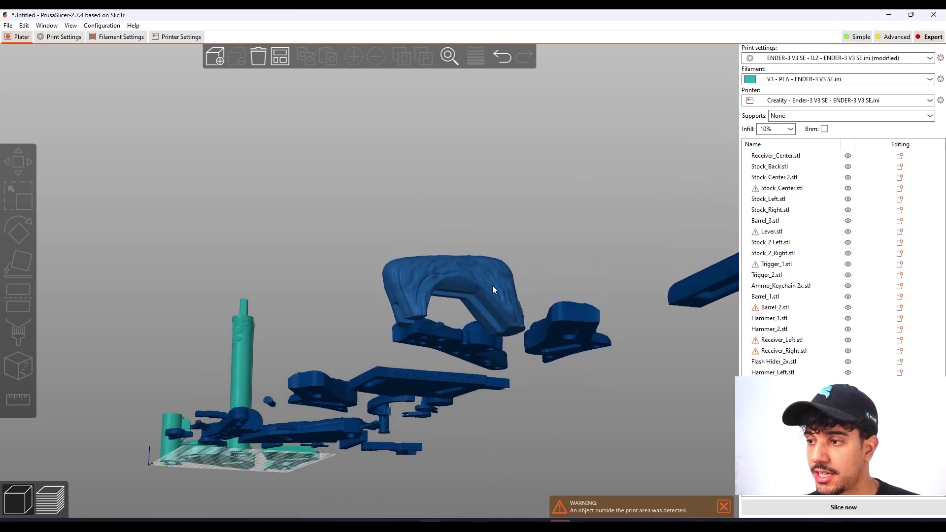
drag(565, 245, 351, 364)
scroll(352, 364, up, 5)
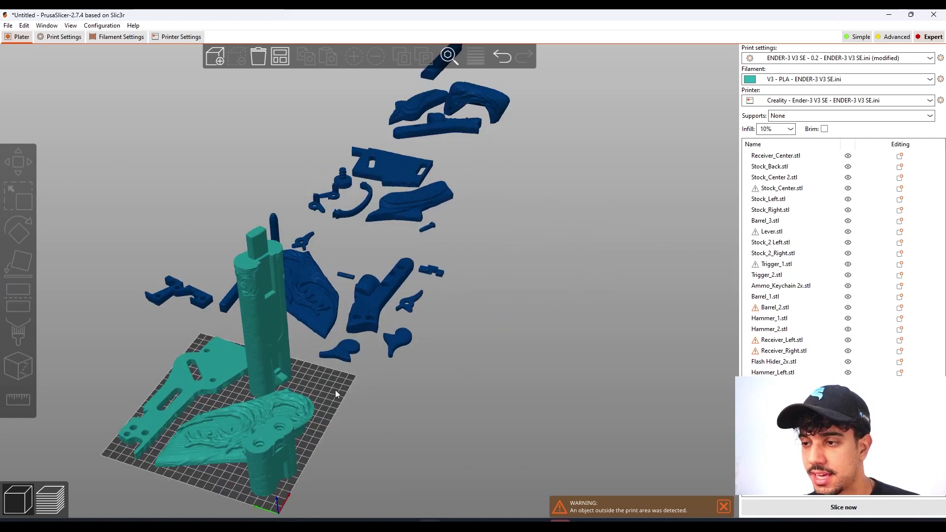
click(722, 507)
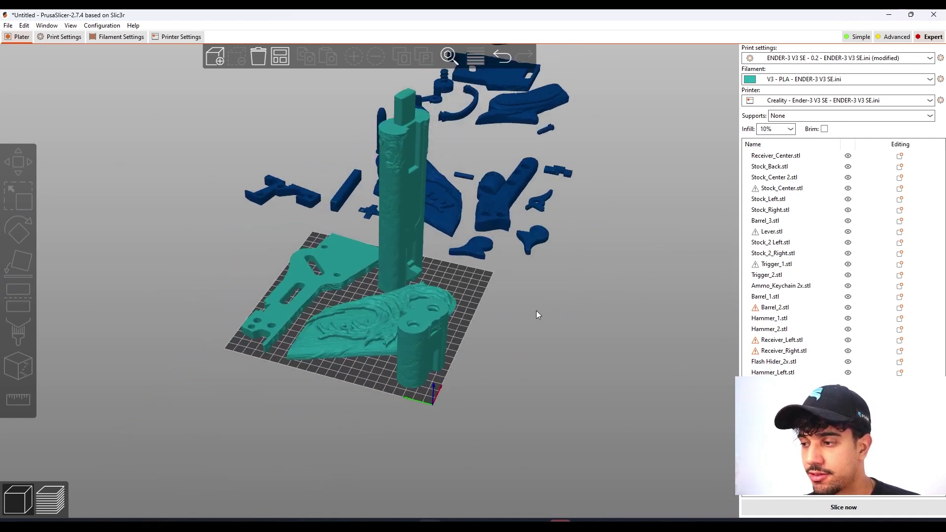
scroll(487, 277, up, 4)
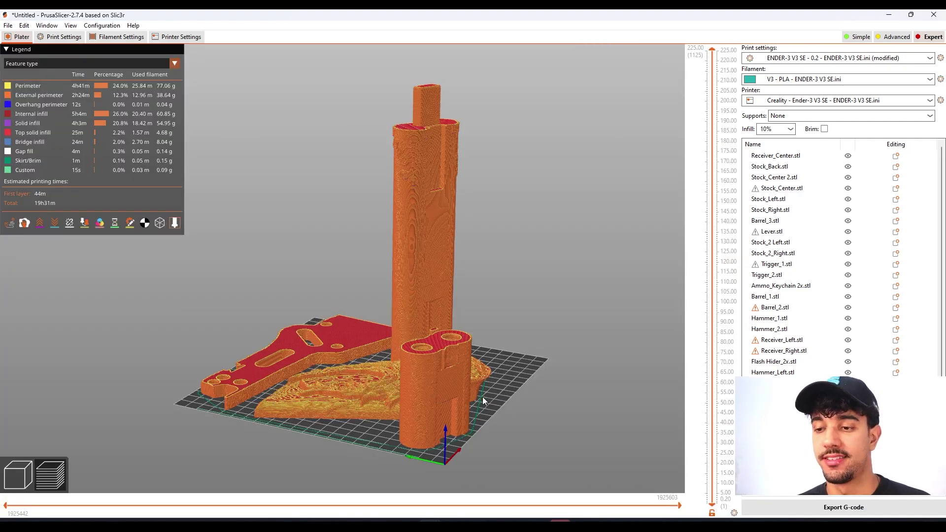
Step: Inspect the sliced preview of the four parts by feature type, including the estimated printing times
drag(381, 386, 419, 373)
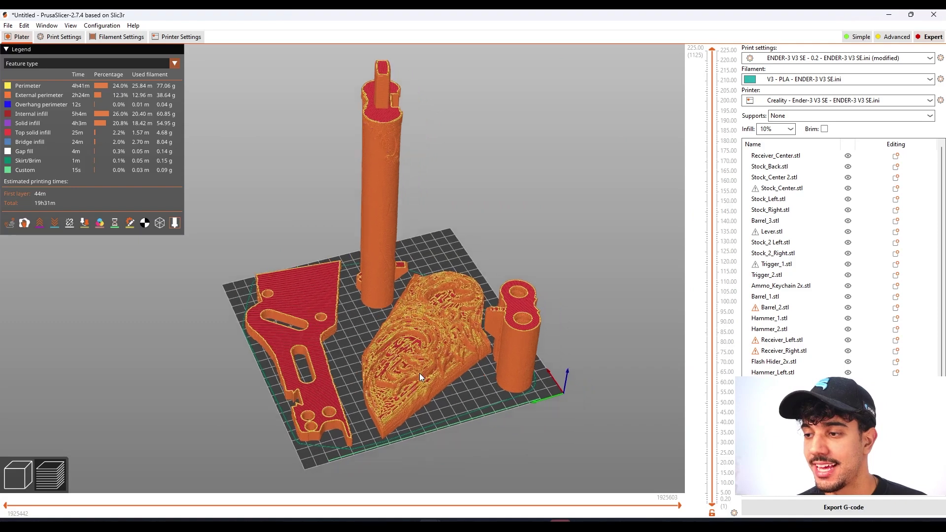
right_drag(418, 374, 367, 342)
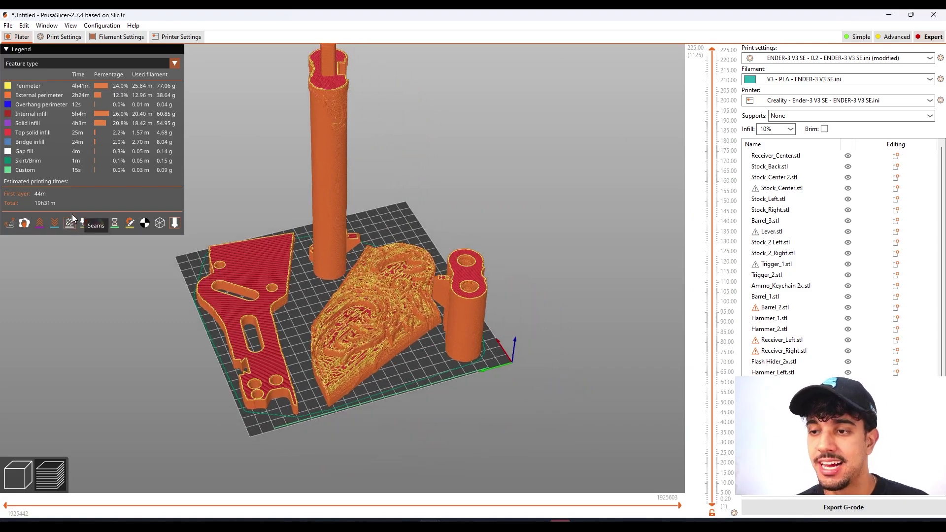
mouse_move(368, 364)
mouse_down()
mouse_move(383, 370)
mouse_move(376, 359)
mouse_up()
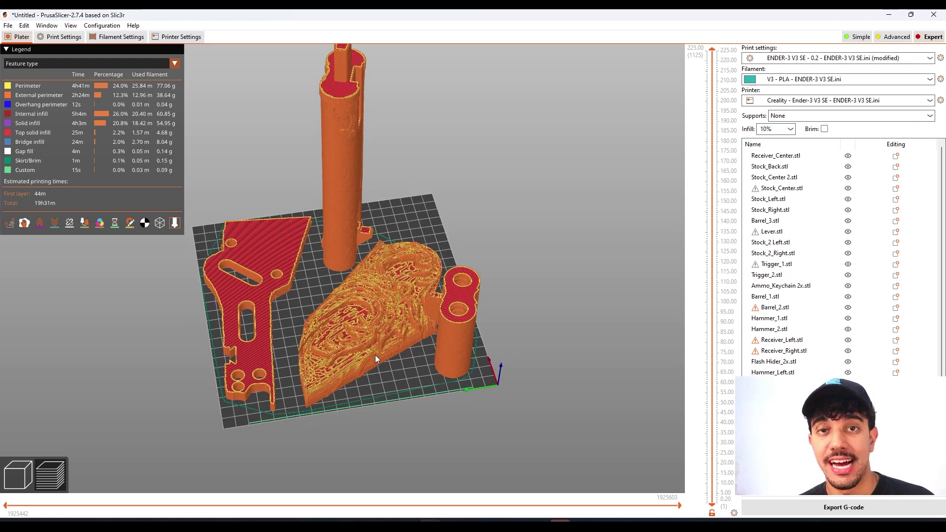
scroll(376, 359, up, 2)
drag(712, 53, 687, 30)
drag(520, 273, 498, 266)
Step: Color the sliced preview by Fan speed (%)
click(159, 63)
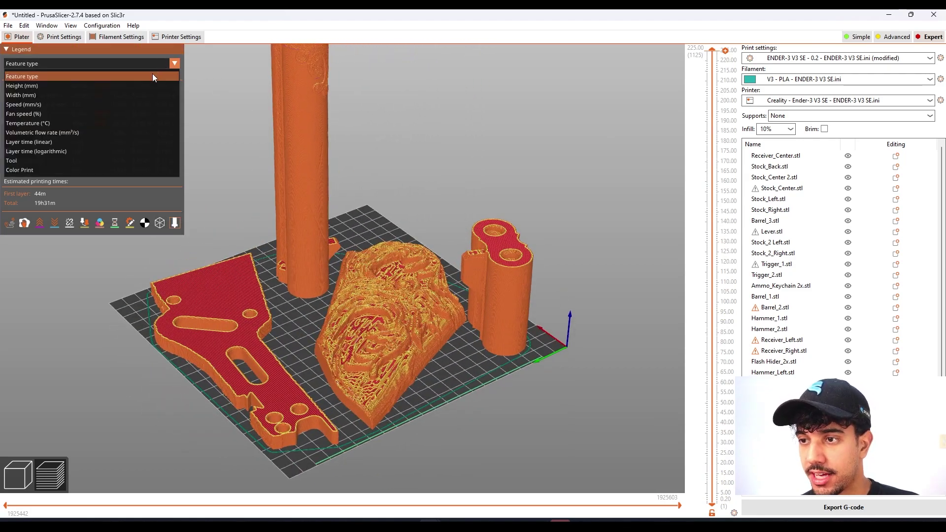
click(132, 110)
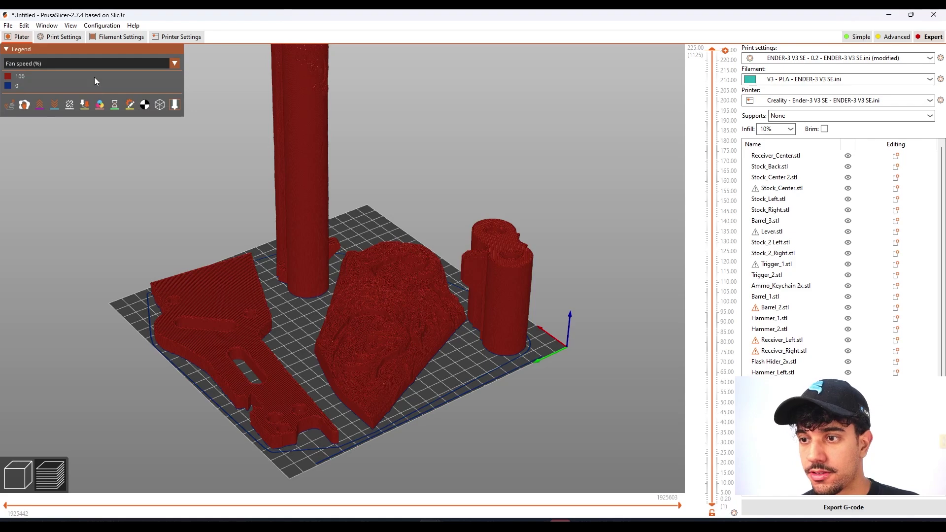
Step: Color the sliced preview by Speed (mm/s) and examine the print speeds on the carved part and the double-barrel part
click(91, 63)
click(87, 104)
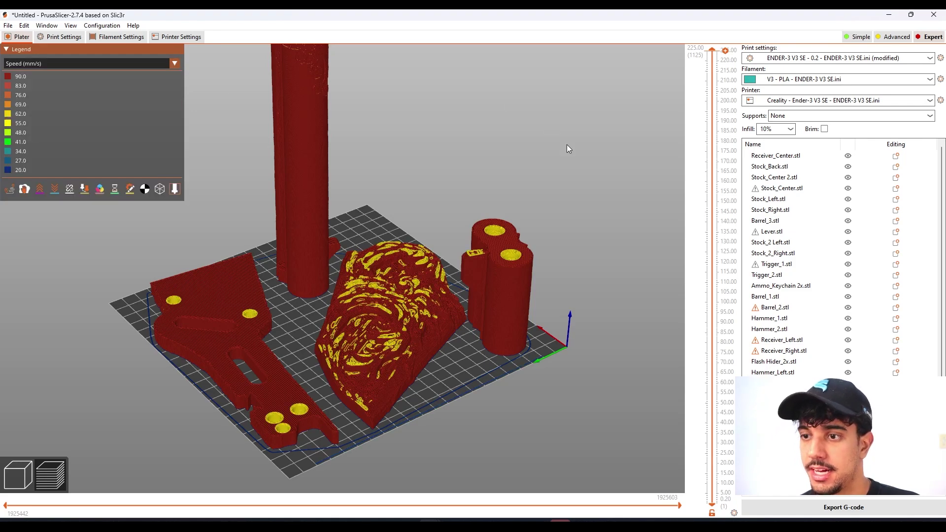
scroll(521, 253, down, 5)
drag(526, 258, 536, 344)
scroll(480, 299, up, 6)
scroll(599, 303, up, 5)
right_drag(599, 303, 301, 241)
scroll(371, 303, up, 3)
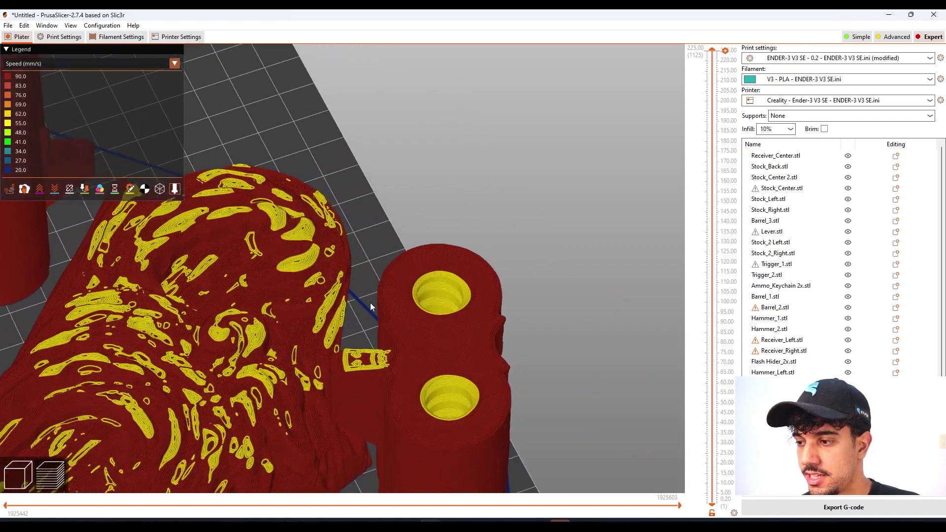
scroll(404, 315, down, 7)
scroll(362, 326, down, 5)
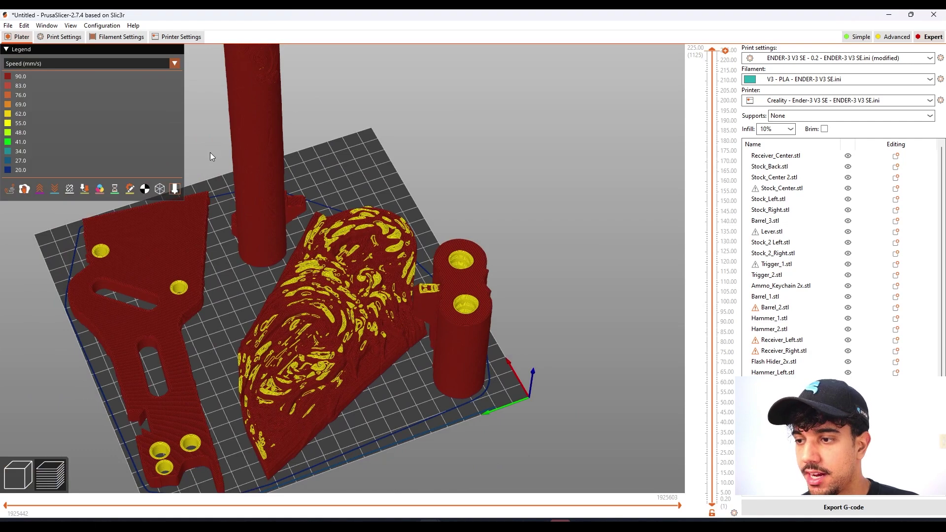
Step: Leave the sliced preview and return to the 3D editor view of the whole plate
click(150, 63)
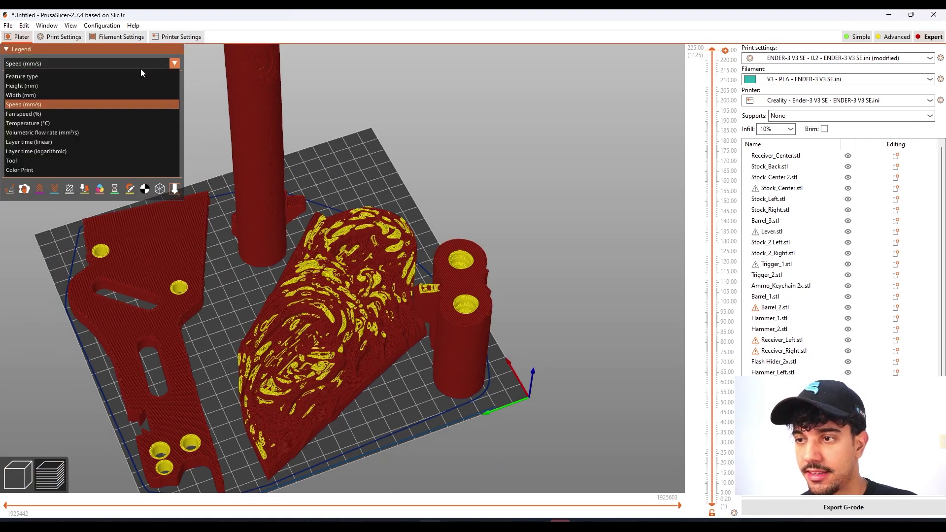
scroll(323, 289, down, 4)
drag(323, 290, 410, 288)
scroll(411, 288, down, 2)
click(18, 471)
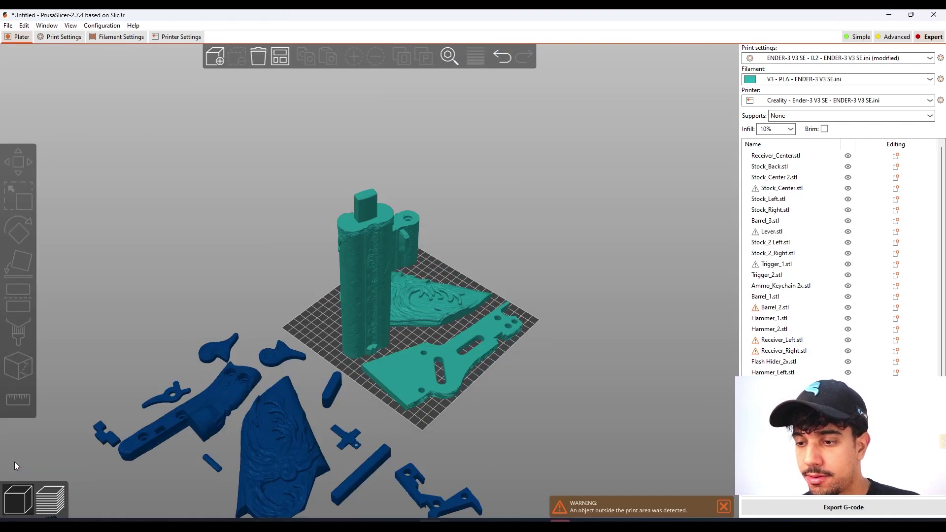
Step: Review the parts still outside the bed, selecting Stock_Back.stl, Barrel_3.stl and Receiver_Right.stl in turn
drag(489, 365, 434, 385)
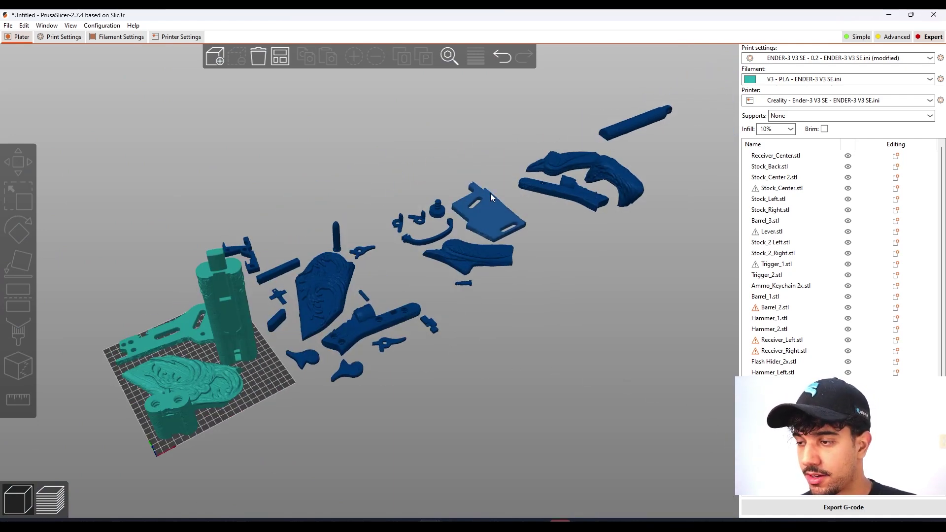
click(600, 173)
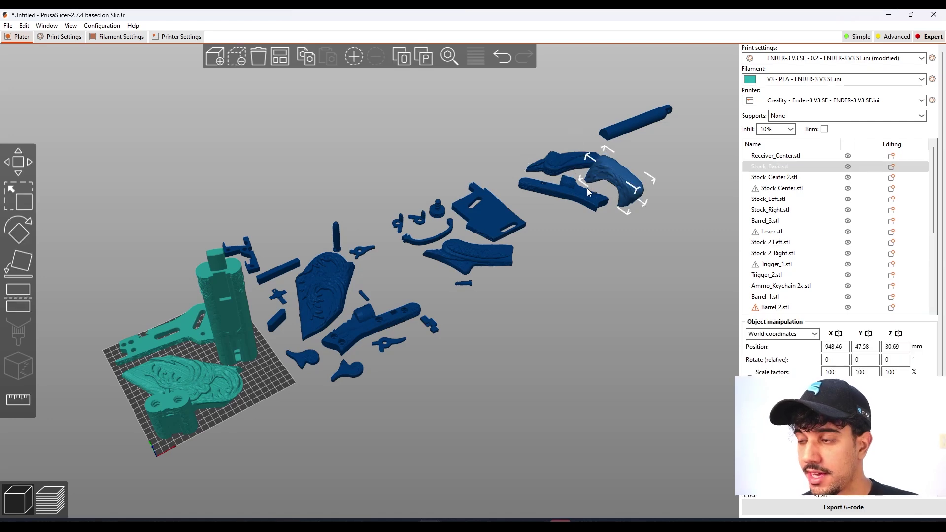
click(640, 122)
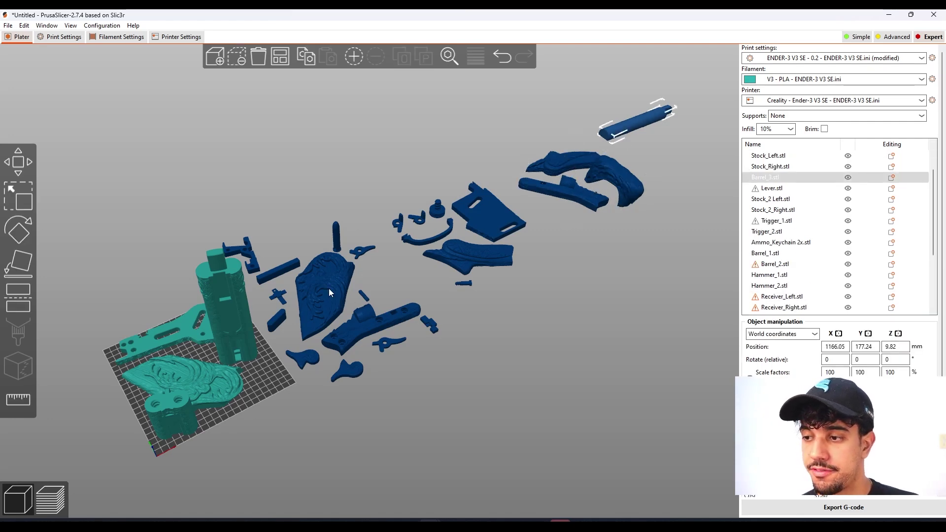
click(362, 320)
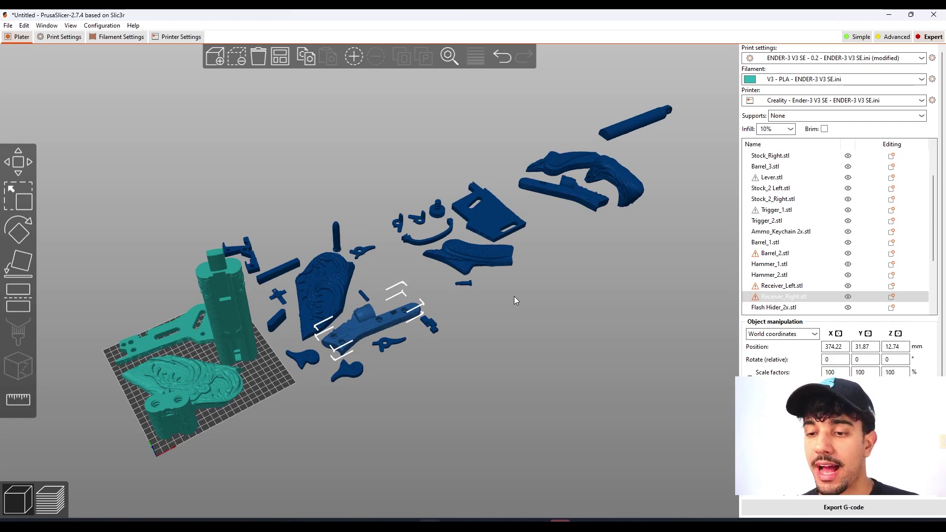
drag(508, 291, 571, 258)
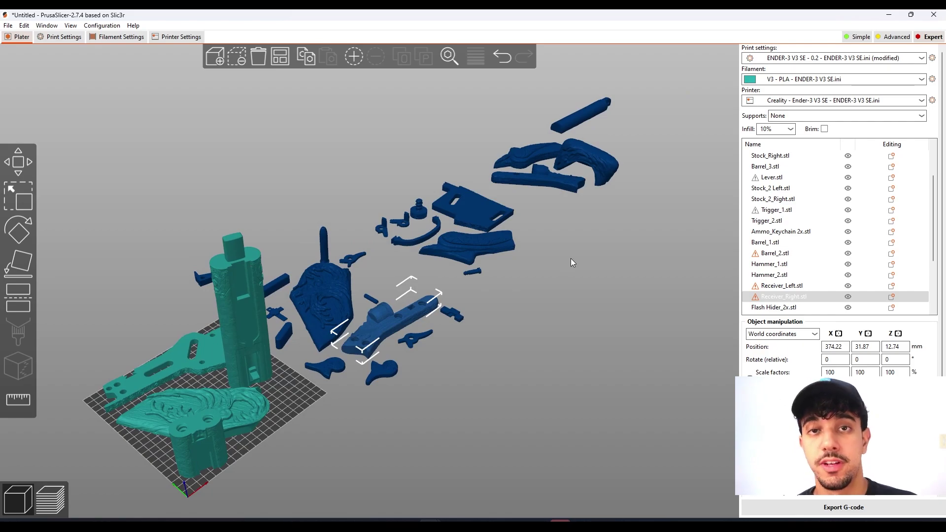